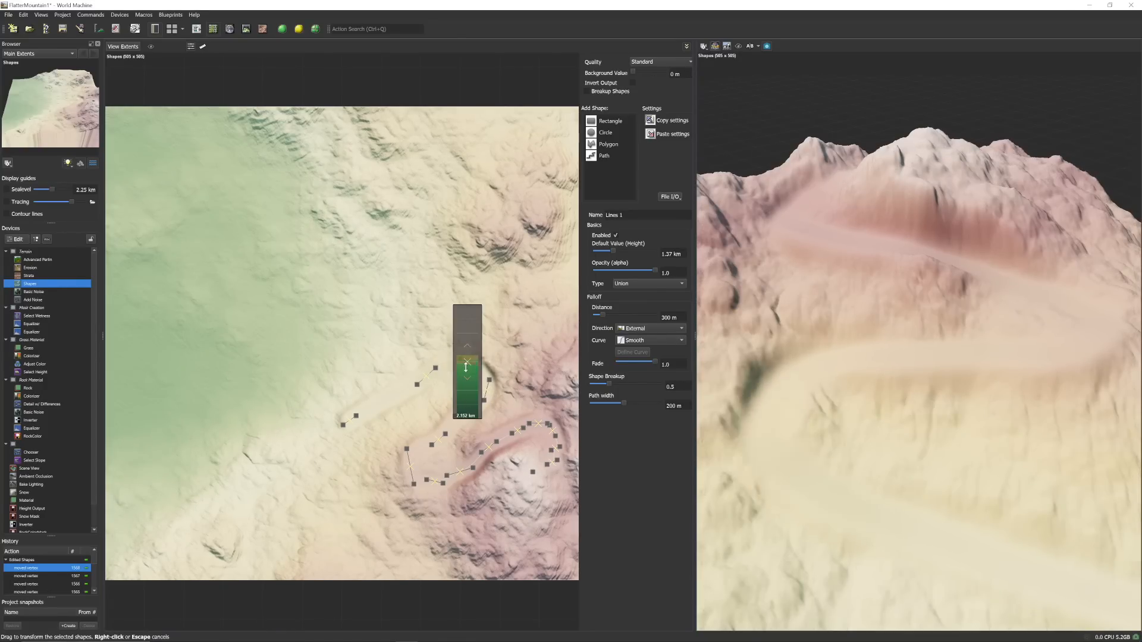
# Raise the selected path points' heights so the terrain reshapes along the route
pyautogui.moveTo(465, 366); pyautogui.dragTo(465, 359)
pyautogui.moveTo(472, 408); pyautogui.dragTo(472, 399)
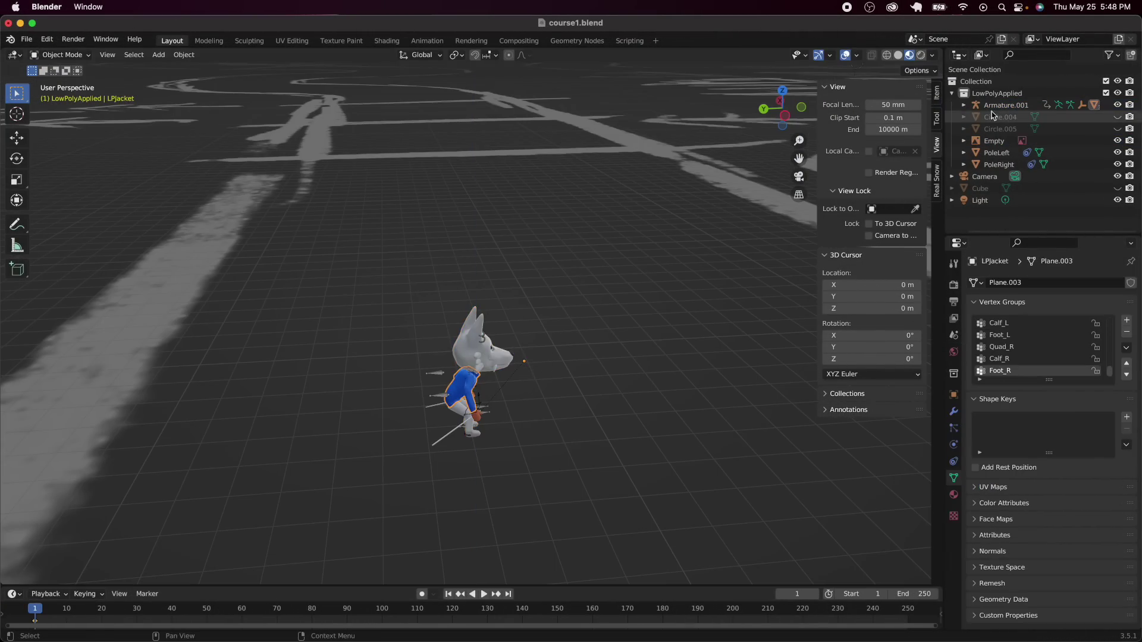
# Extrude a new NURBS path point over the sketched map to extend the ski road
pyautogui.click(1004, 105)
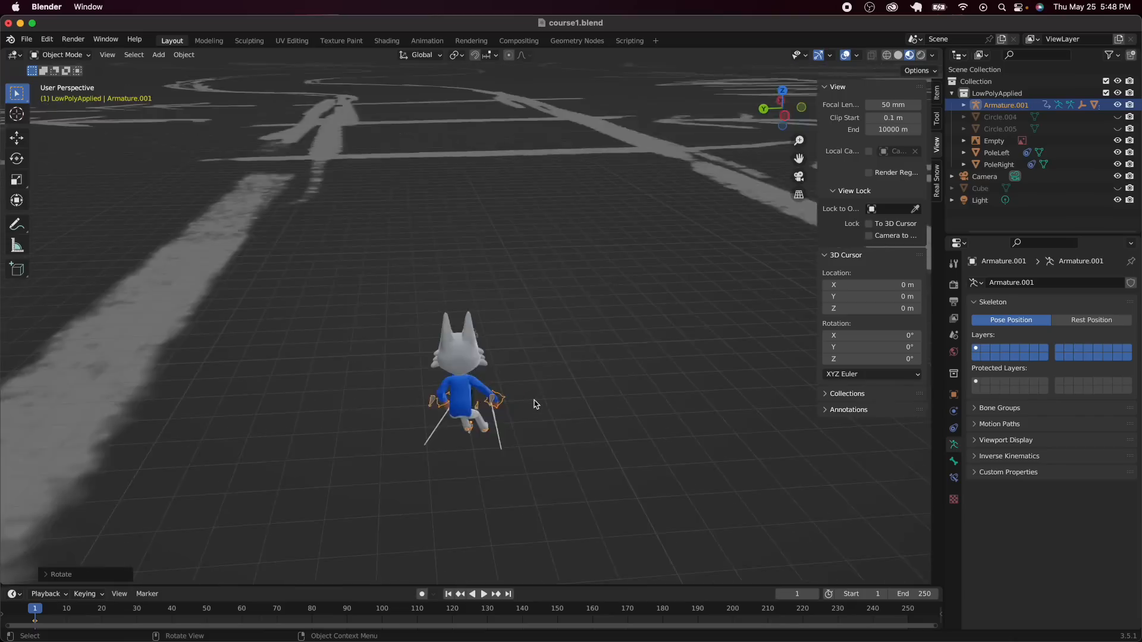
pyautogui.moveTo(523, 400); pyautogui.dragTo(534, 404, button='middle')
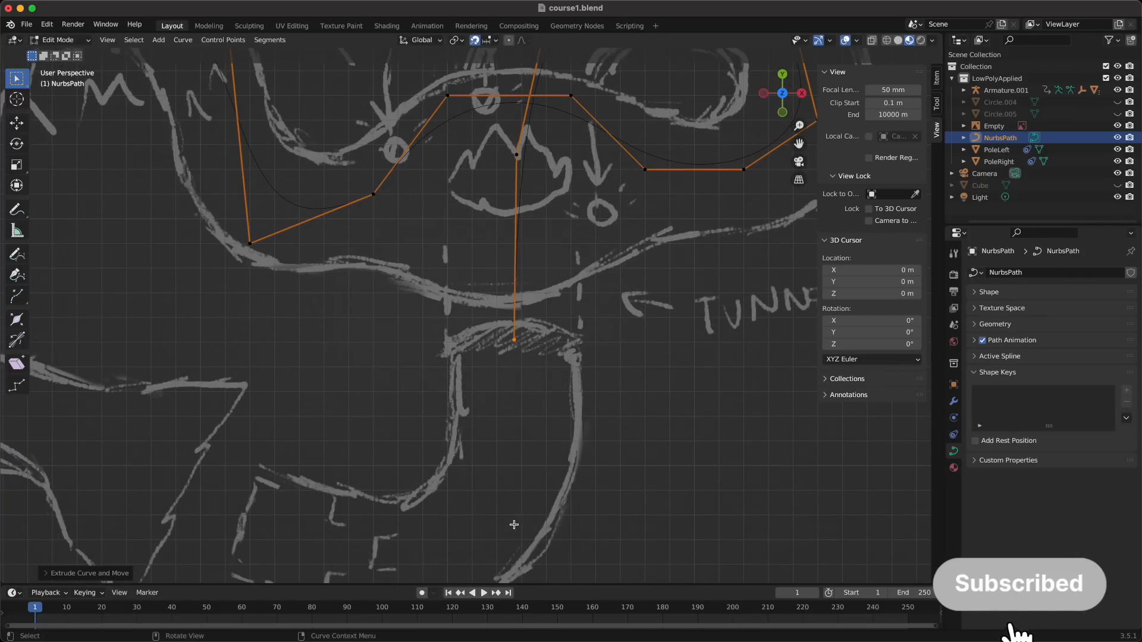
pyautogui.click(565, 590)
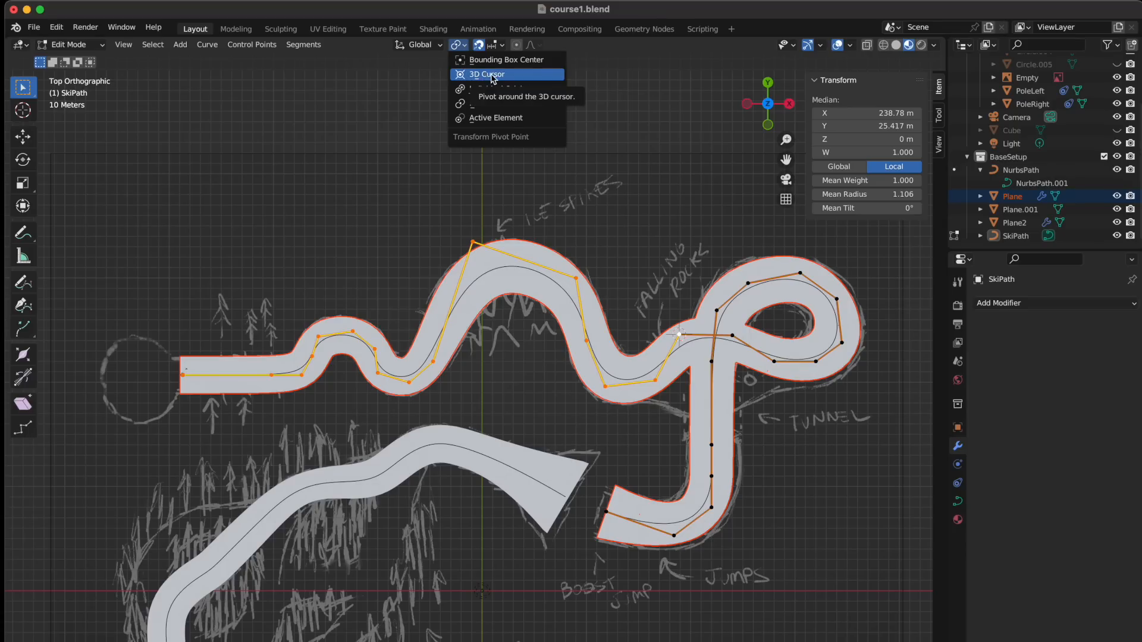
# Rotate the path about the 3D cursor and raise its points so the start sits above the finish
pyautogui.click(499, 121)
pyautogui.press('r')
pyautogui.press('`')
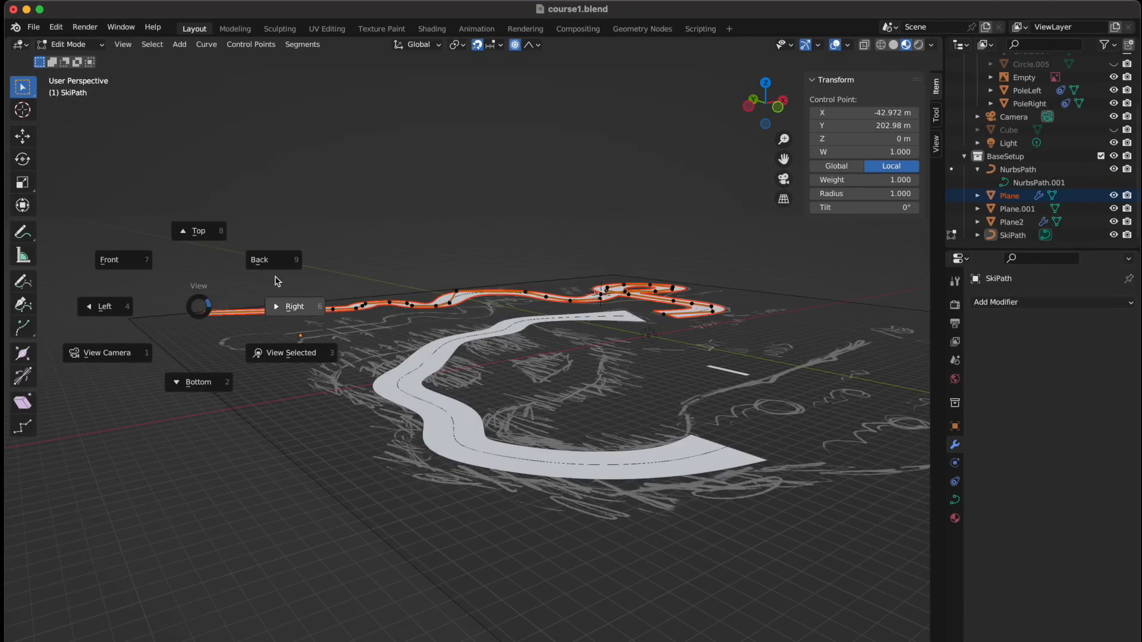
pyautogui.press('g')
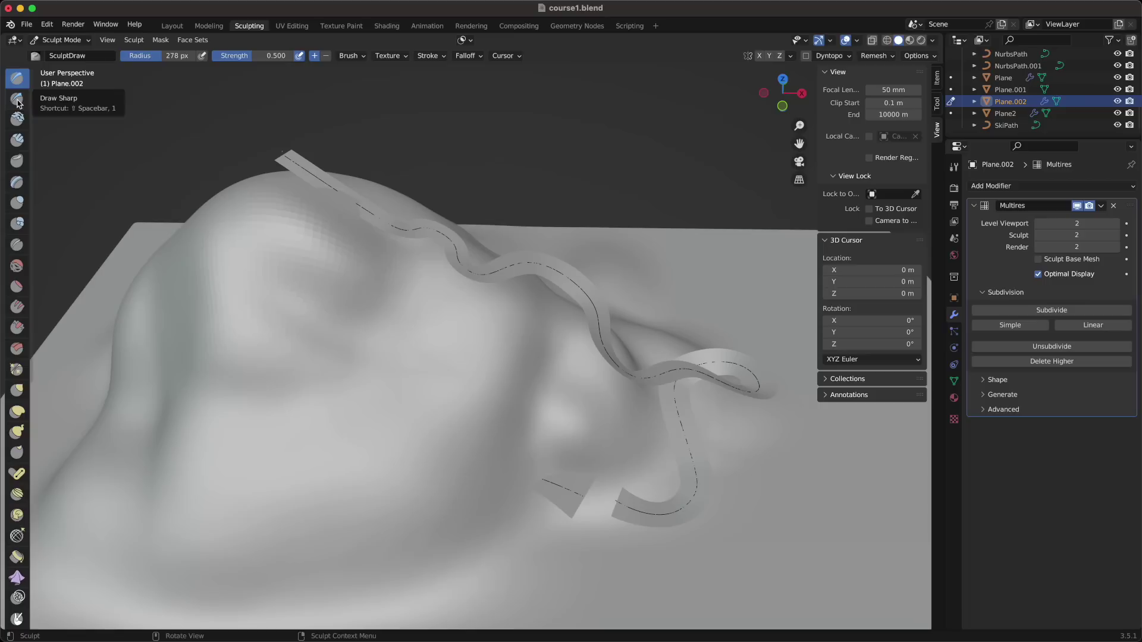
pyautogui.moveTo(535, 424)
pyautogui.mouseDown()
pyautogui.moveTo(376, 465)
pyautogui.moveTo(380, 282)
pyautogui.mouseUp()
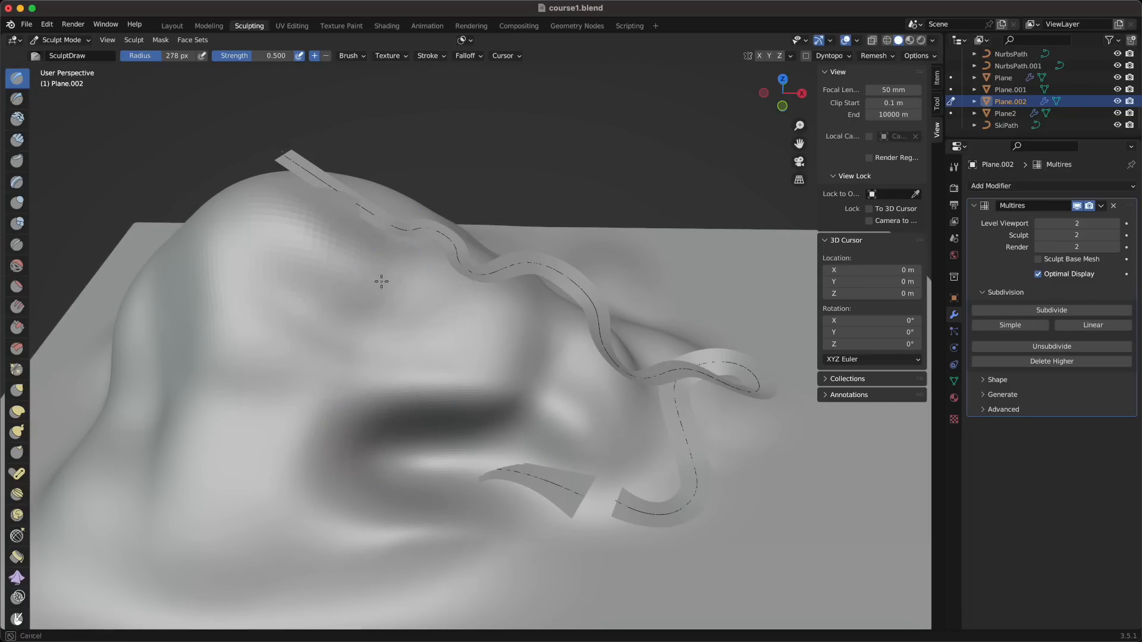
# Inspect the sculpted hill from several angles and toggle the mountain mesh's visibility
pyautogui.moveTo(370, 459); pyautogui.dragTo(518, 398, button='middle')
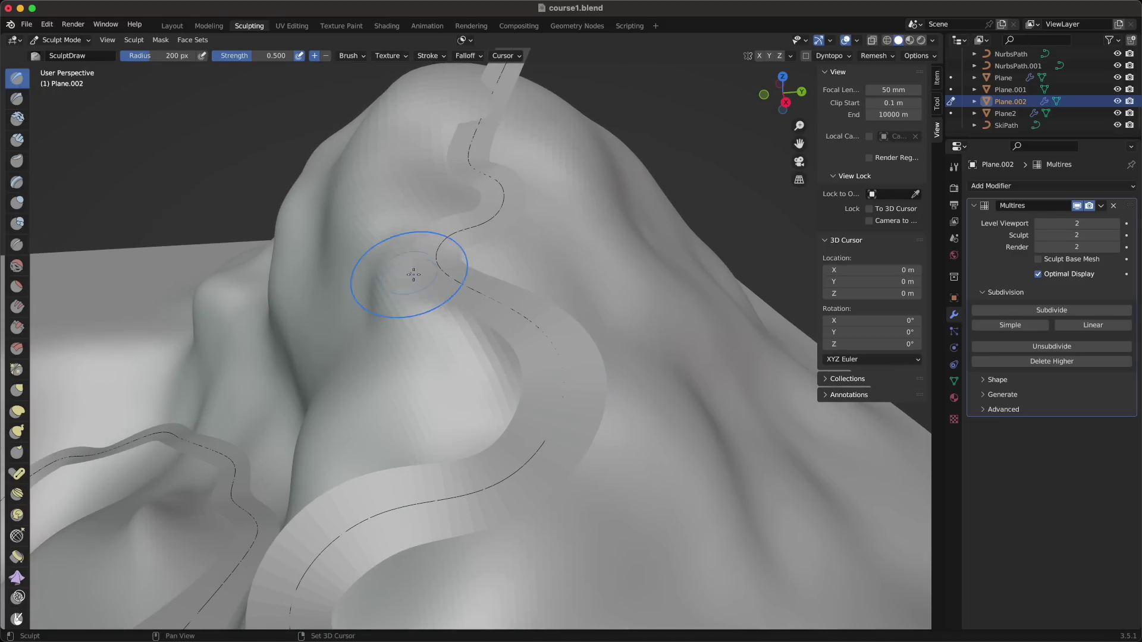
pyautogui.moveTo(414, 275); pyautogui.dragTo(536, 290, button='middle')
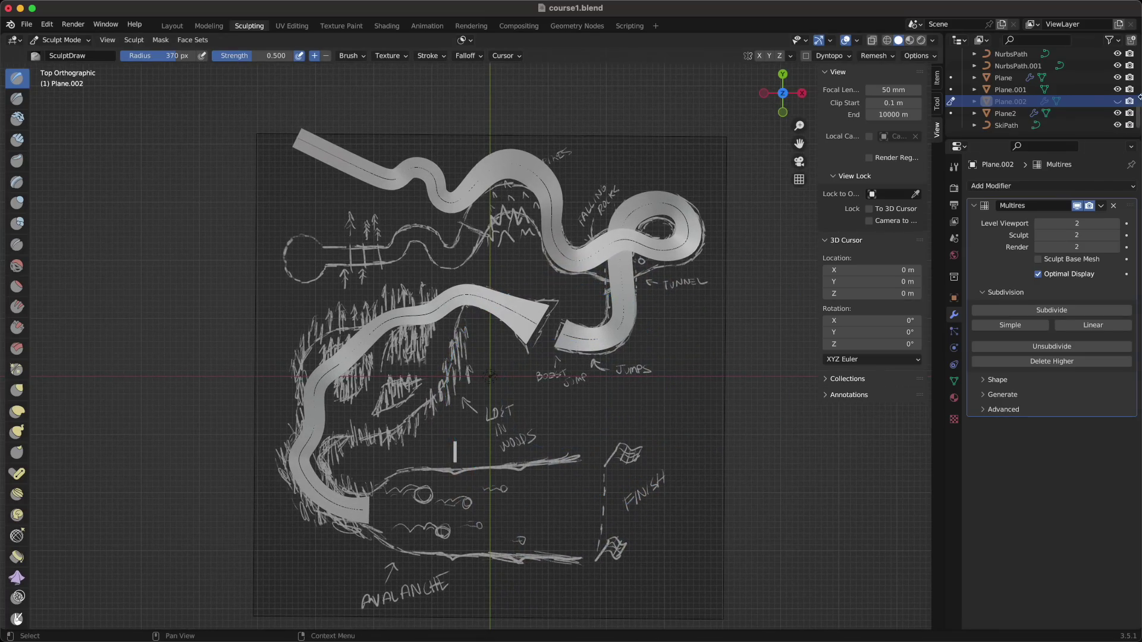
pyautogui.click(1117, 101)
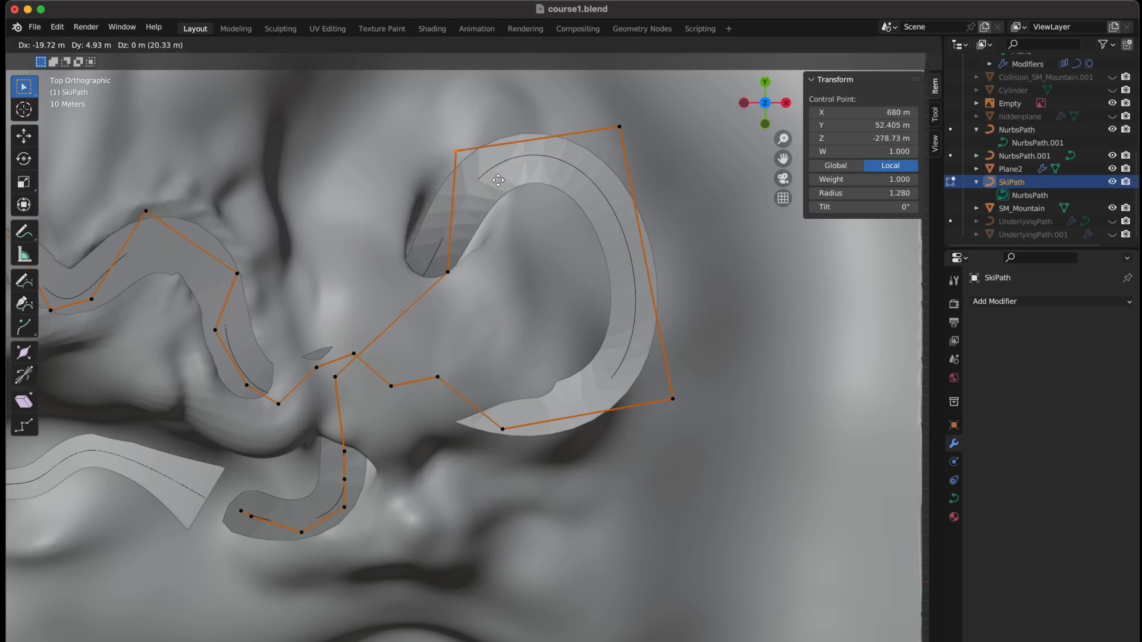
# Move the tunnel loop's control points to fit the mountain and inspect the path in perspective
pyautogui.click(498, 181)
pyautogui.moveTo(500, 184); pyautogui.dragTo(518, 363, button='middle')
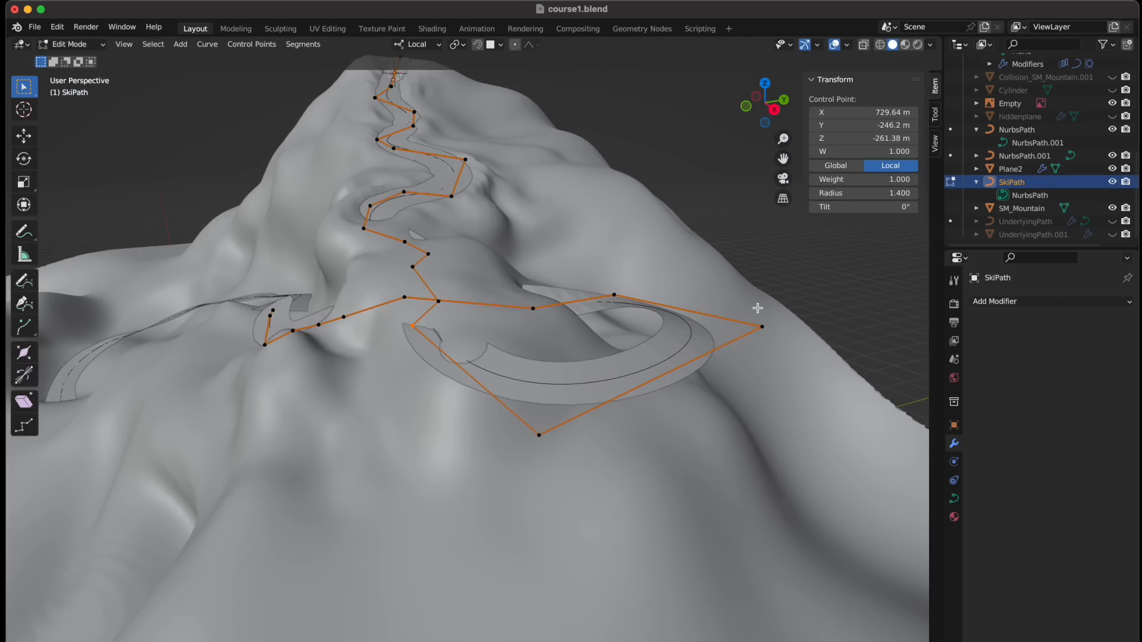
pyautogui.moveTo(757, 308)
pyautogui.mouseDown(button='middle')
pyautogui.moveTo(678, 424)
pyautogui.moveTo(499, 393)
pyautogui.moveTo(536, 255)
pyautogui.mouseUp(button='middle')
pyautogui.click(496, 406)
pyautogui.scroll(5, 535, 256)
# Leave path editing and return SkiPath to Object Mode
pyautogui.press('Tab')
pyautogui.hotkey('ctrl', 'Tab')
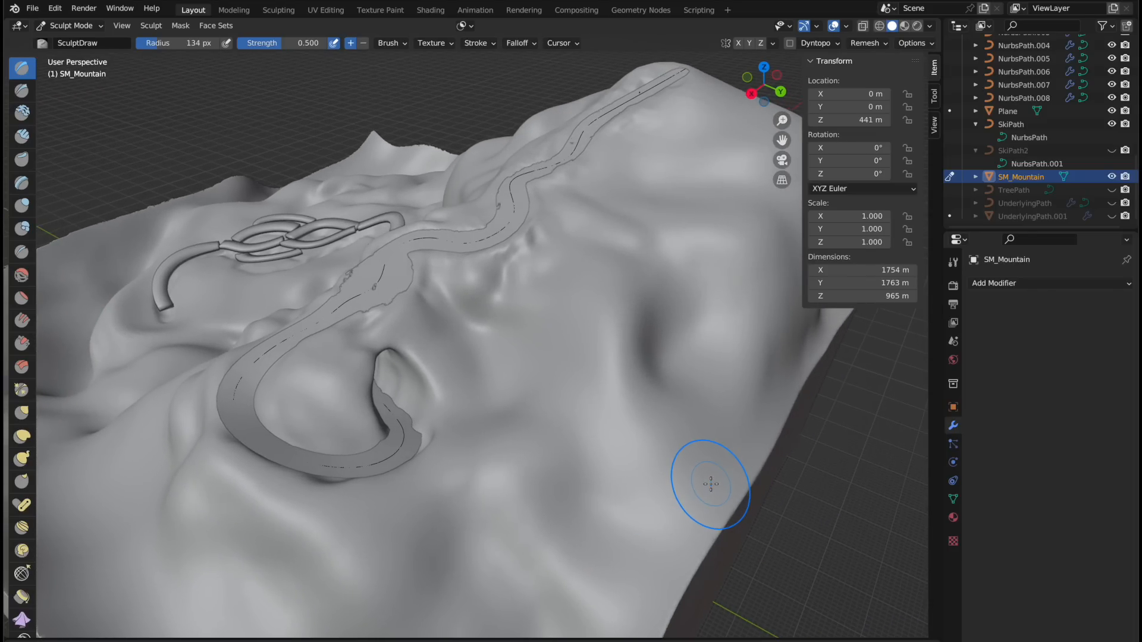
# Orbit around the mountain mesh while sculpting the carved ski road
pyautogui.moveTo(710, 484); pyautogui.dragTo(711, 484, button='middle')
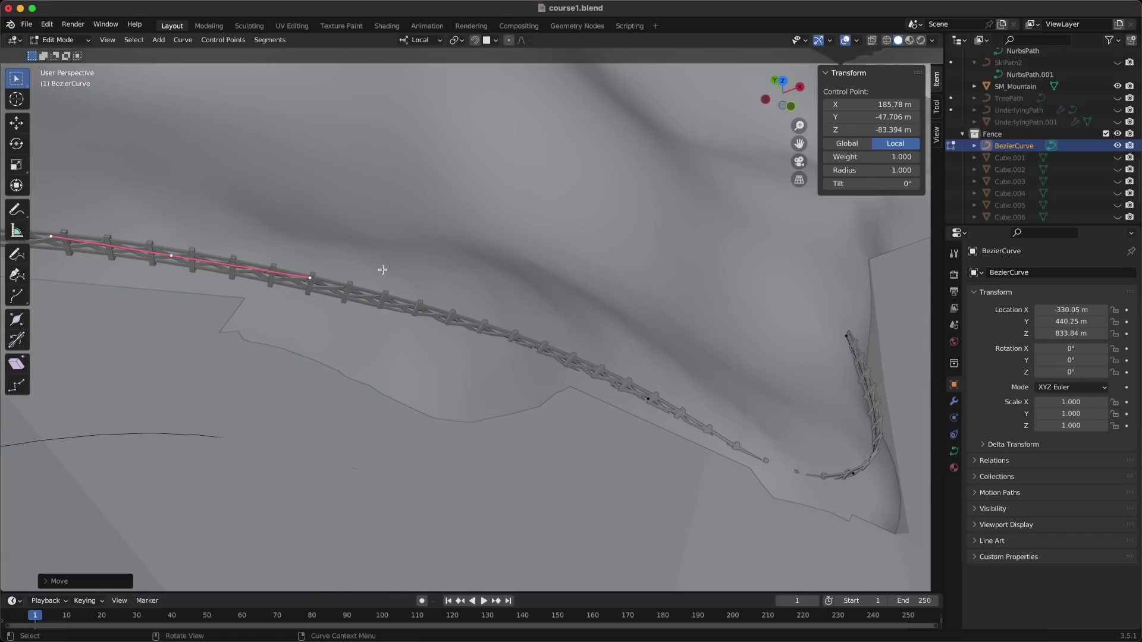
# Move the selection along the local Z axis while viewing the mountain from a new angle
pyautogui.moveTo(382, 269); pyautogui.dragTo(734, 336, button='middle')
pyautogui.press('g')
pyautogui.press('z')
pyautogui.press('z')
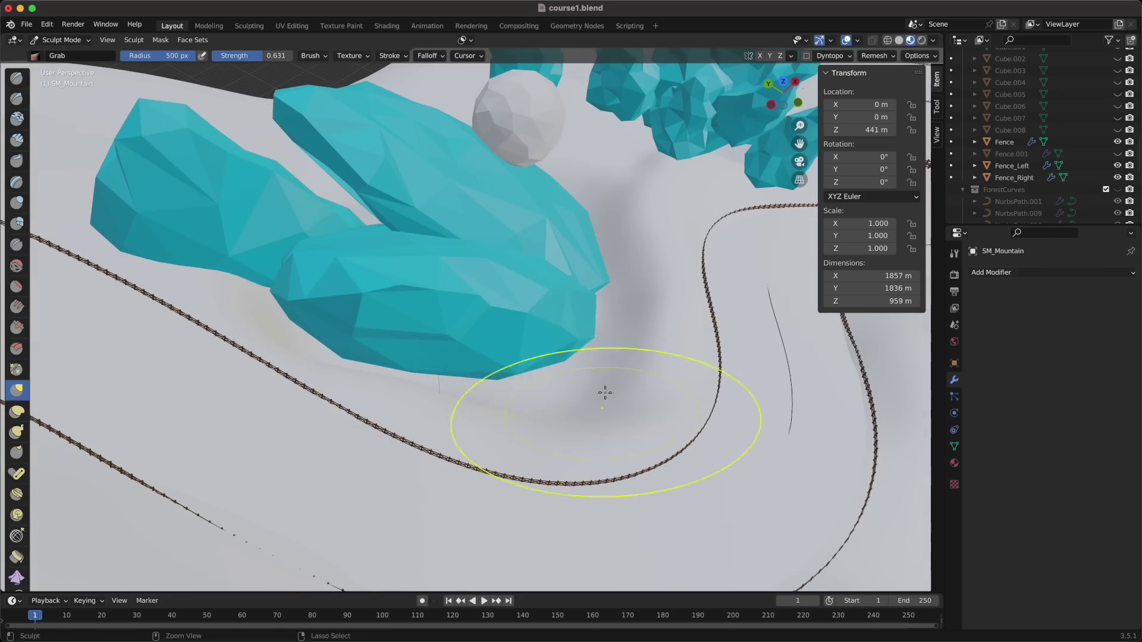
# Orbit the terrain around the trees and the cube between sculpt strokes
pyautogui.moveTo(605, 392); pyautogui.dragTo(547, 355, button='middle')
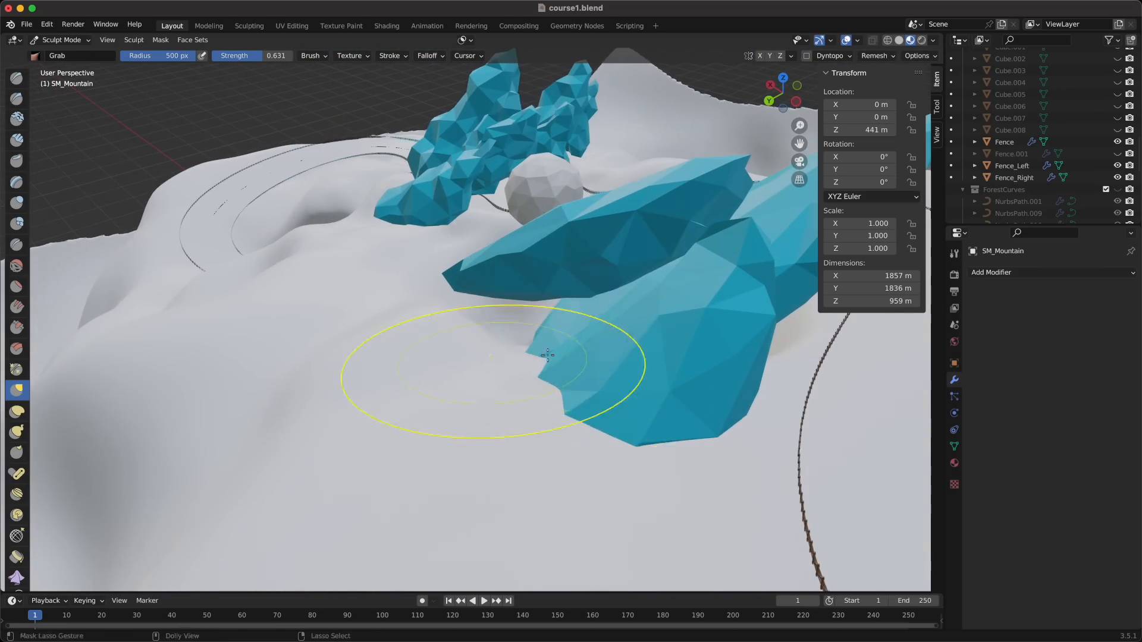
pyautogui.moveTo(554, 507)
pyautogui.mouseDown(button='middle')
pyautogui.moveTo(589, 479)
pyautogui.moveTo(378, 357)
pyautogui.mouseUp(button='middle')
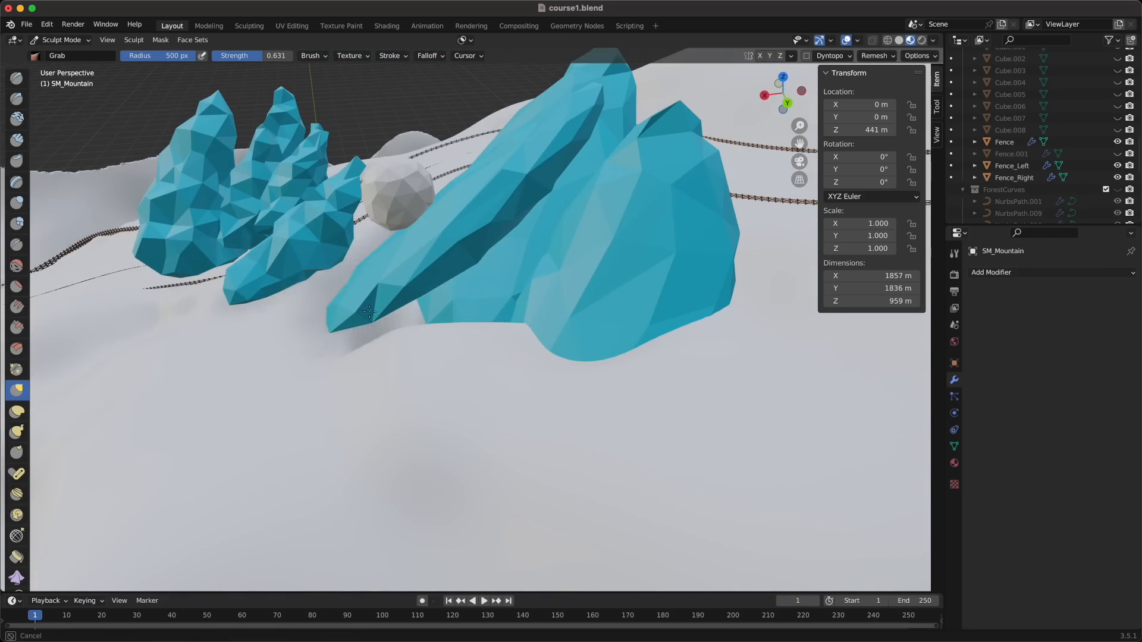
pyautogui.scroll(3, 477, 386)
pyautogui.moveTo(590, 407); pyautogui.dragTo(286, 322, button='middle')
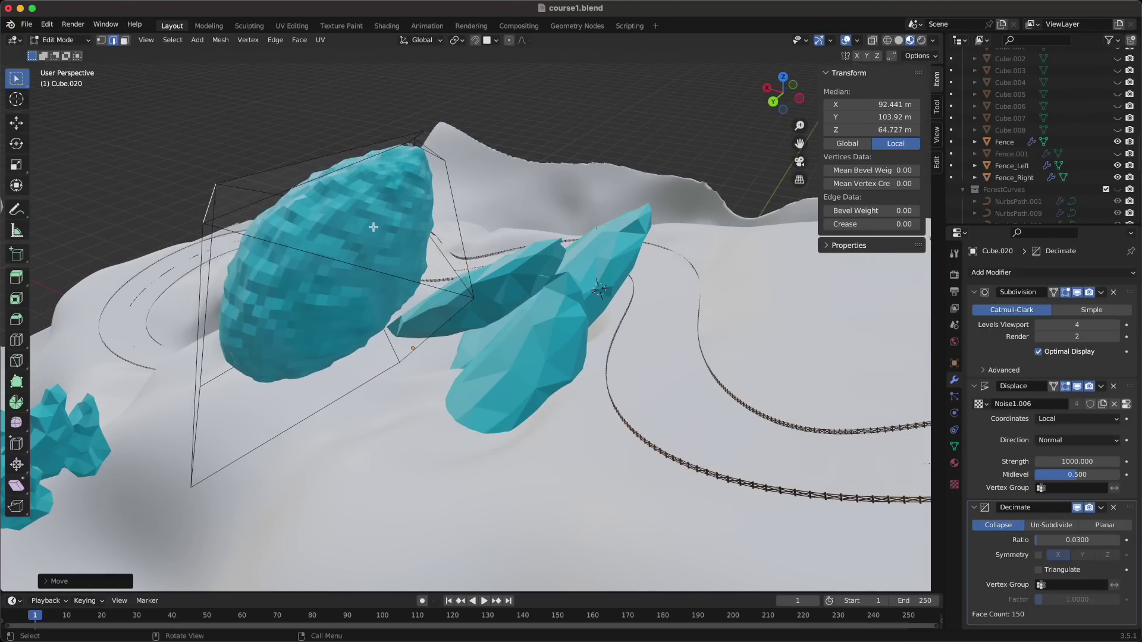
pyautogui.moveTo(370, 224)
pyautogui.mouseDown(button='middle')
pyautogui.moveTo(331, 299)
pyautogui.moveTo(446, 371)
pyautogui.mouseUp(button='middle')
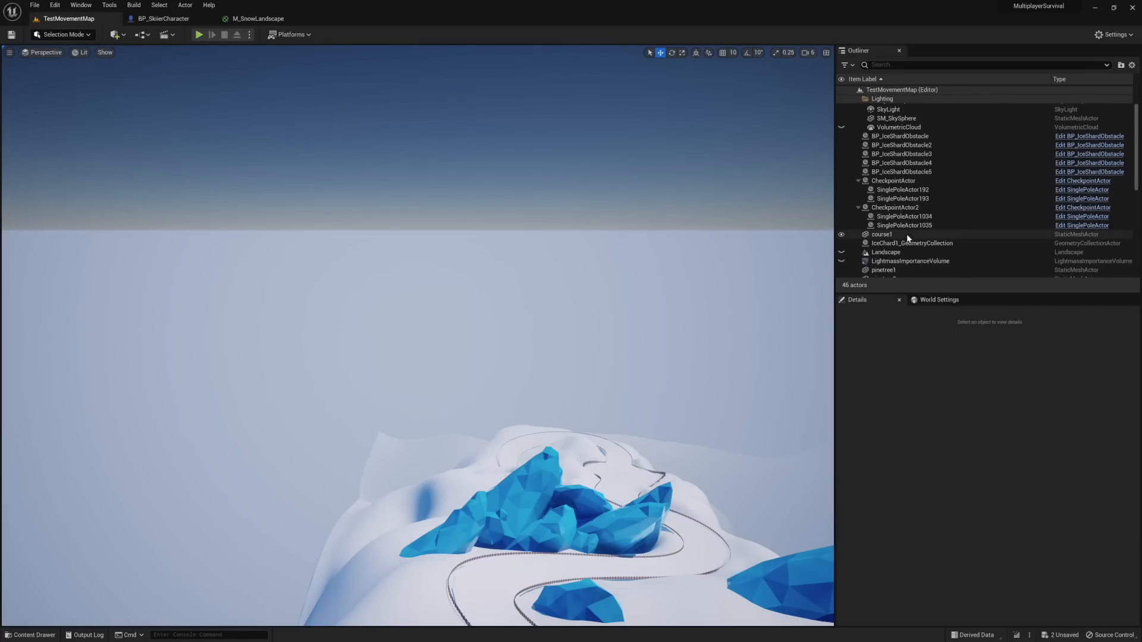
pyautogui.scroll(-1, 908, 238)
# Make the Landscape visible in the level and fly around the surrounding mountains
pyautogui.click(841, 240)
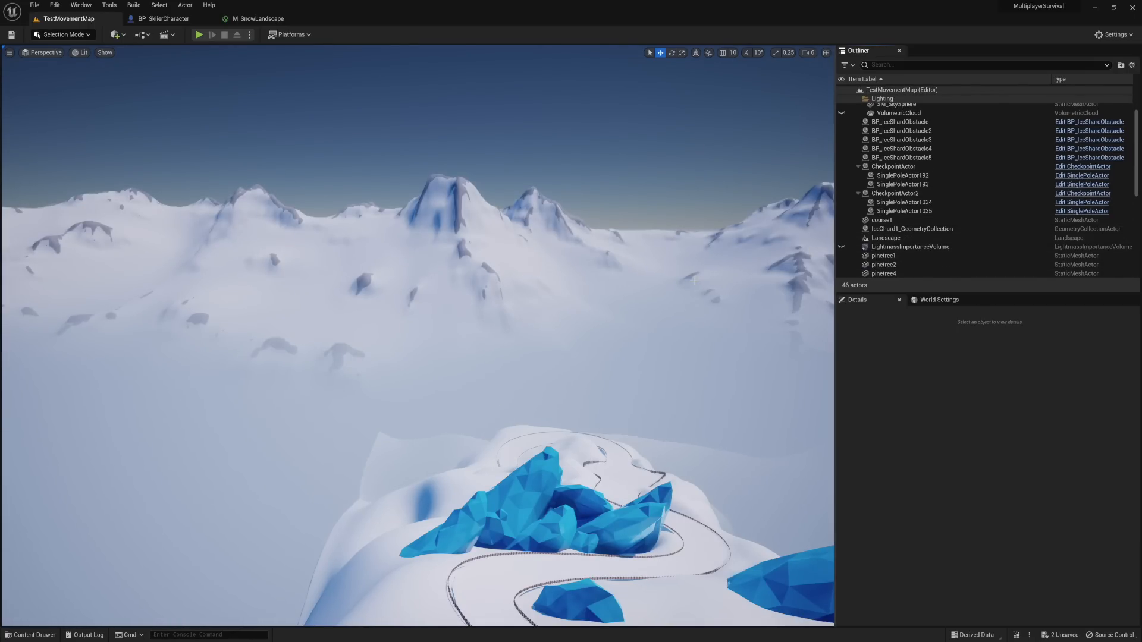
pyautogui.moveTo(417, 336); pyautogui.dragTo(500, 339, button='right')
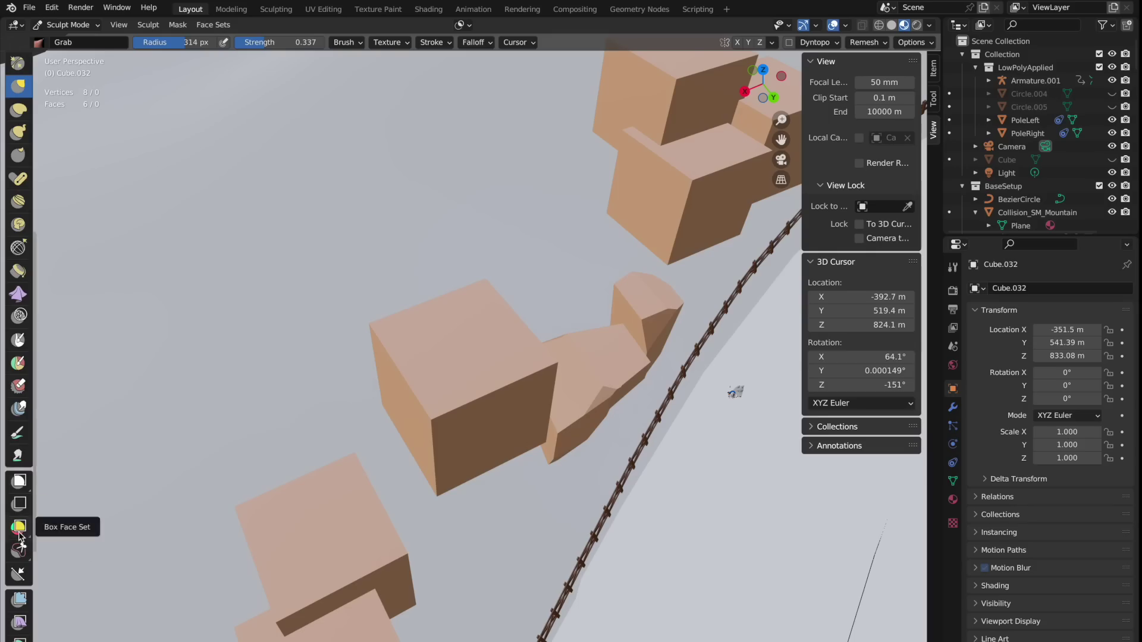
# Cut a chunk off the cube with the Lasso Trim sculpt tool
pyautogui.click(19, 548)
pyautogui.moveTo(434, 508); pyautogui.dragTo(501, 614, button='middle')
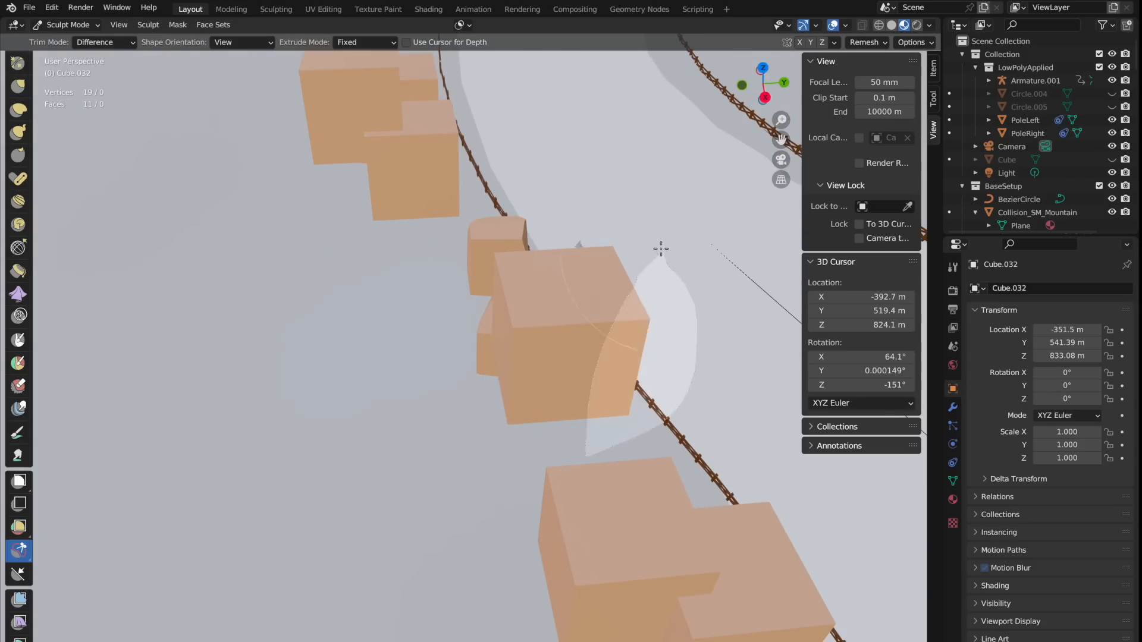
# Slice the cube into a rough boulder with several Lasso Trim cuts
pyautogui.moveTo(661, 248); pyautogui.dragTo(660, 249)
pyautogui.moveTo(661, 249)
pyautogui.mouseDown(button='middle')
pyautogui.moveTo(566, 307)
pyautogui.moveTo(548, 250)
pyautogui.moveTo(435, 463)
pyautogui.mouseUp(button='middle')
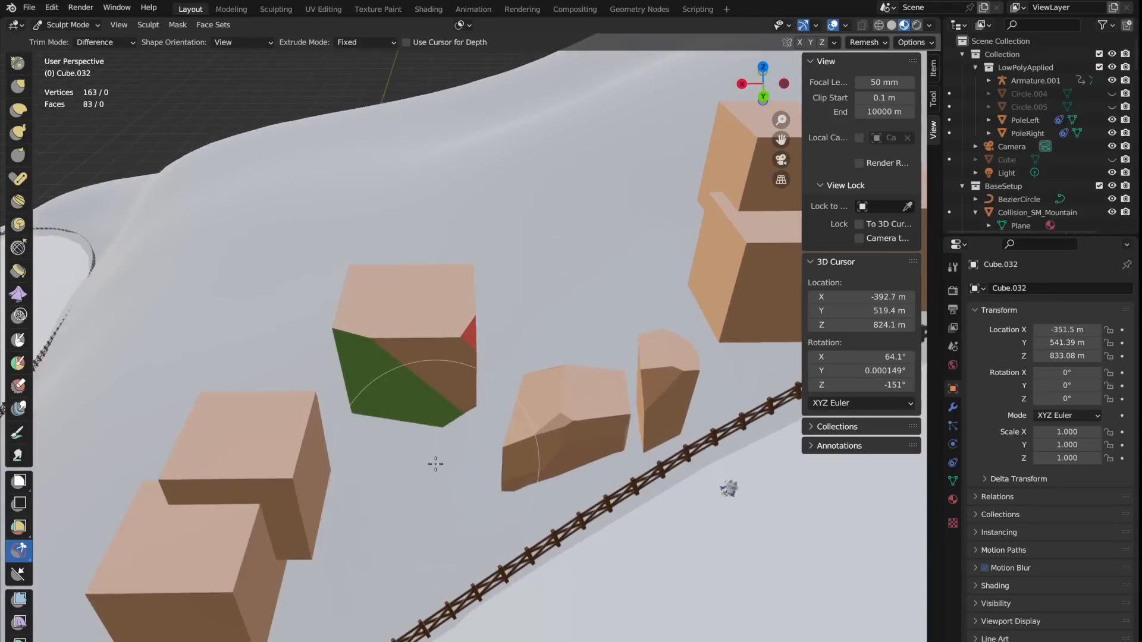
pyautogui.moveTo(435, 463); pyautogui.dragTo(387, 515)
pyautogui.moveTo(387, 514)
pyautogui.mouseDown(button='middle')
pyautogui.moveTo(383, 255)
pyautogui.moveTo(536, 478)
pyautogui.moveTo(556, 416)
pyautogui.mouseUp(button='middle')
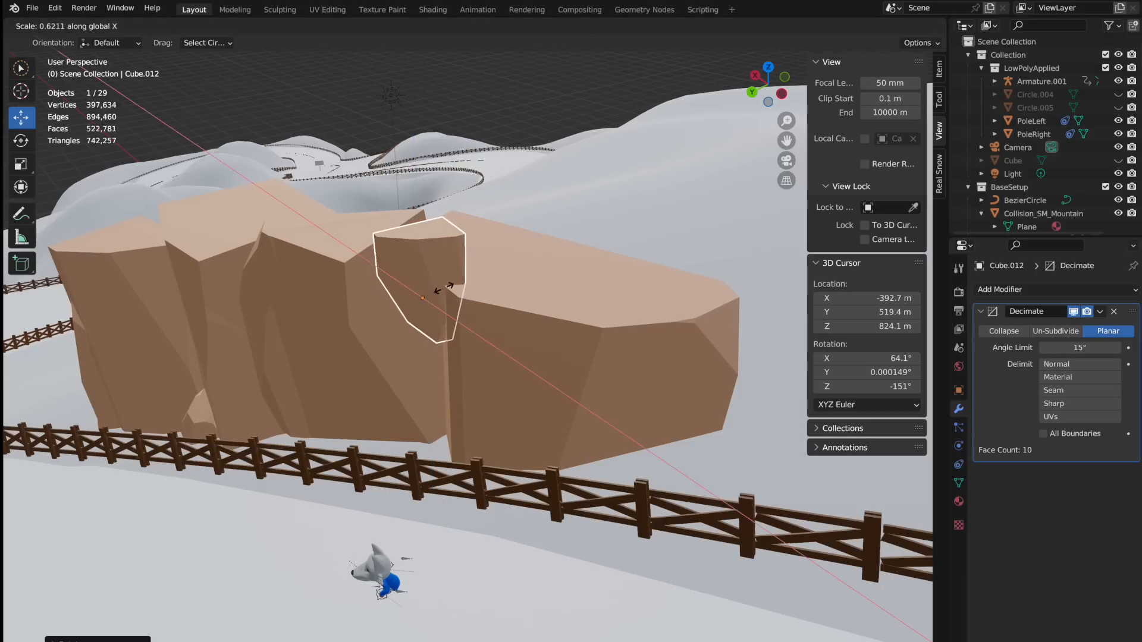
# Stretch, rotate and drop the boulder onto the slope to form the rock ridge by the fence
pyautogui.press('r')
pyautogui.moveTo(444, 287); pyautogui.dragTo(425, 293, button='middle')
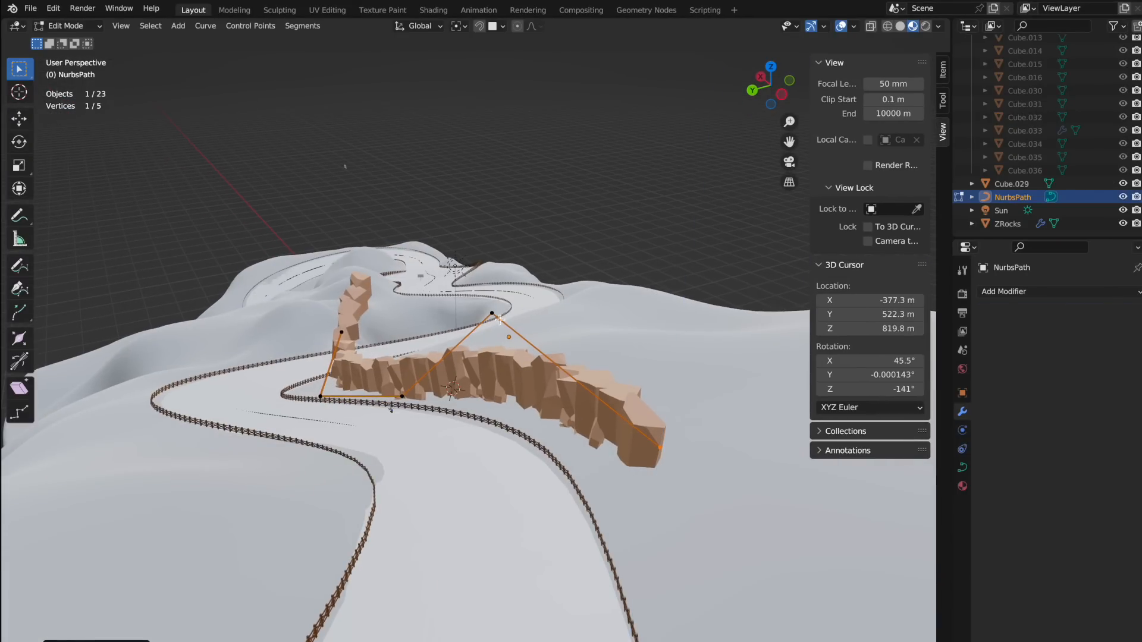
pyautogui.click(497, 367)
pyautogui.moveTo(497, 366); pyautogui.dragTo(338, 537, button='middle')
pyautogui.press('g')
pyautogui.press('z')
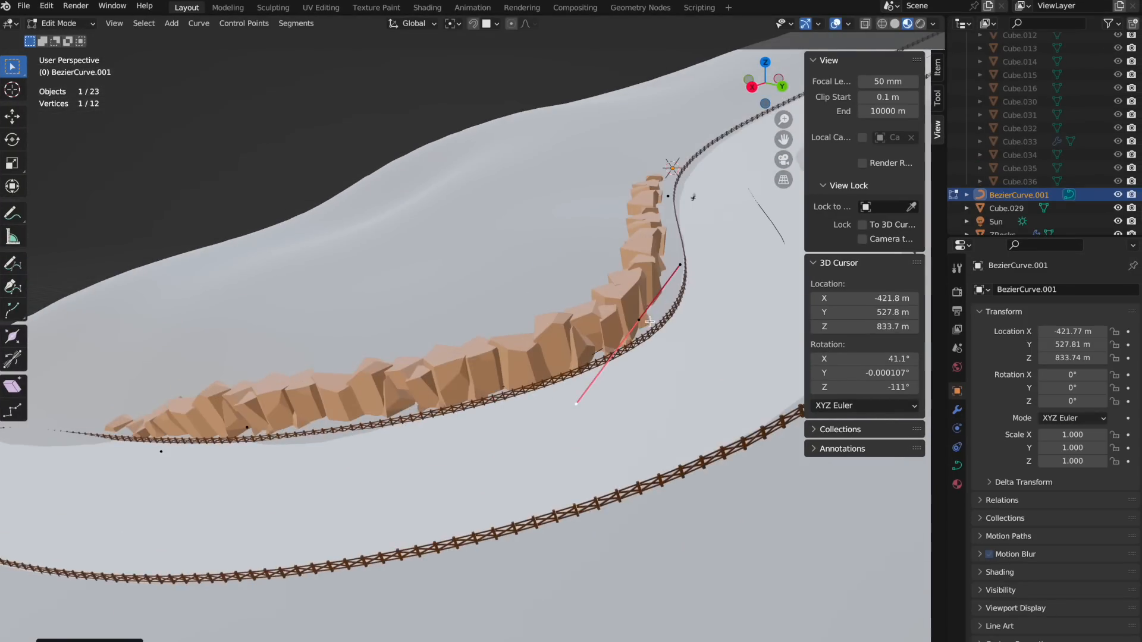
pyautogui.moveTo(339, 464); pyautogui.dragTo(376, 496, button='middle')
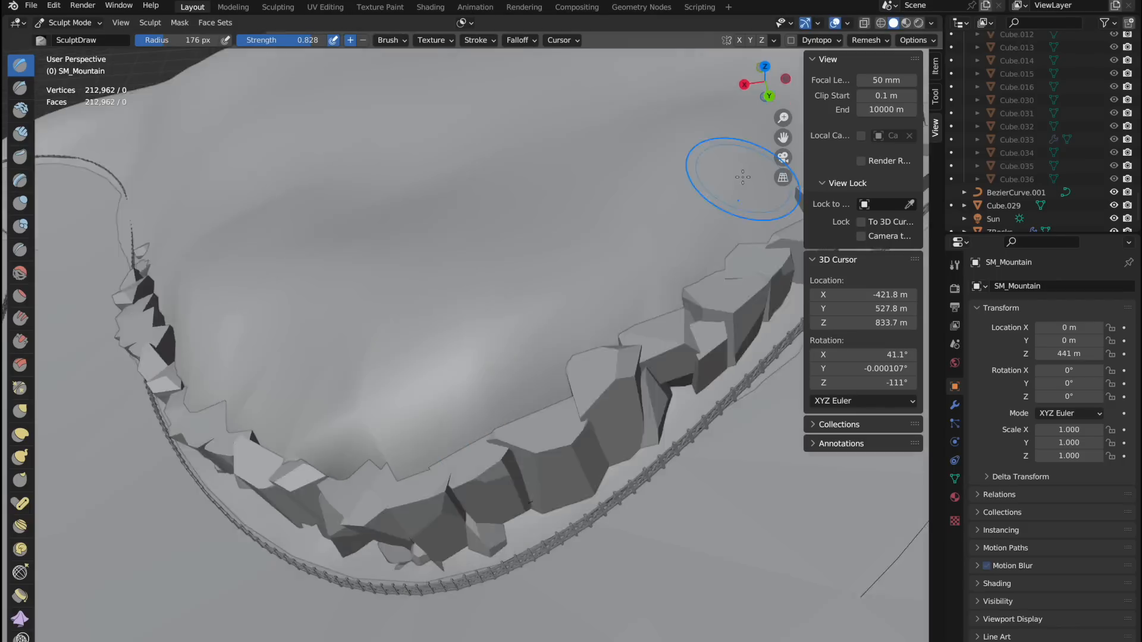
pyautogui.moveTo(743, 177)
pyautogui.mouseDown(button='middle')
pyautogui.moveTo(421, 484)
pyautogui.moveTo(466, 427)
pyautogui.mouseUp(button='middle')
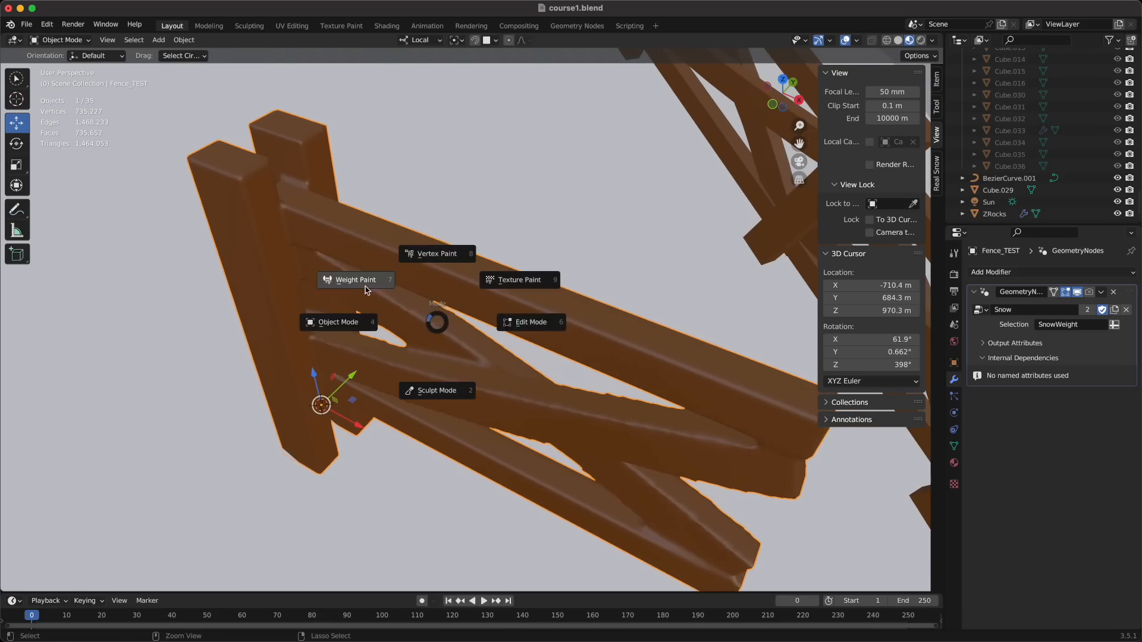
# Switch Fence_TEST to Weight Paint and paint snow weight along the top rails
pyautogui.click(438, 389)
pyautogui.click(403, 56)
pyautogui.click(438, 79)
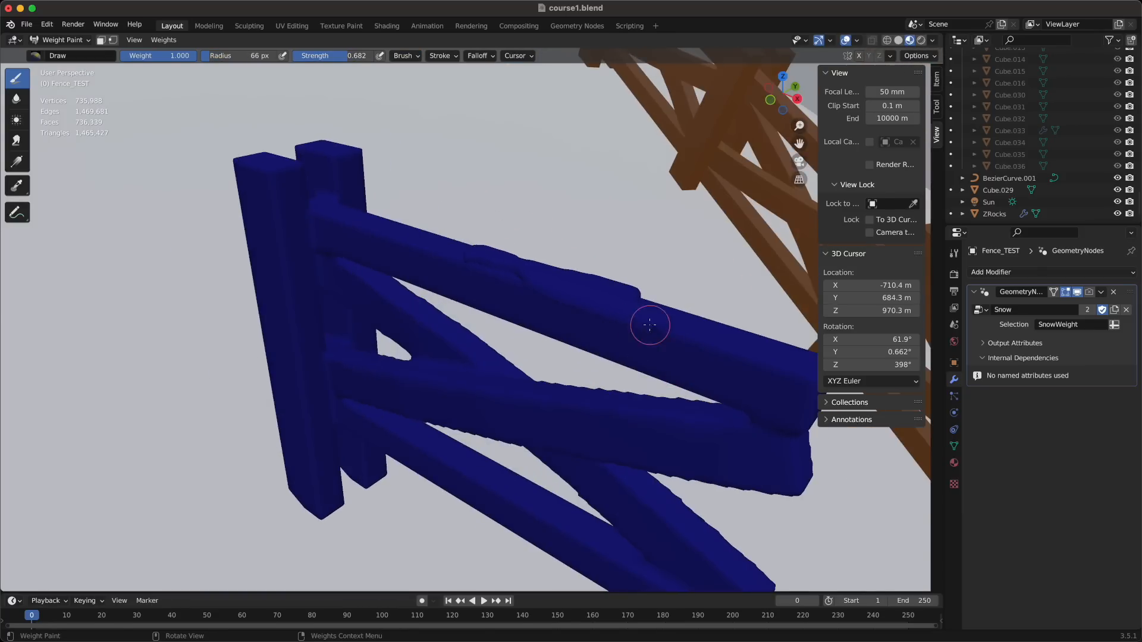
pyautogui.moveTo(649, 325); pyautogui.dragTo(538, 433, button='middle')
# Preview the Snow geometry-nodes result in Object Mode, then paint more weight onto the rails
pyautogui.hotkey('ctrl', 'Tab')
pyautogui.click(447, 396)
pyautogui.hotkey('ctrl', 'Tab')
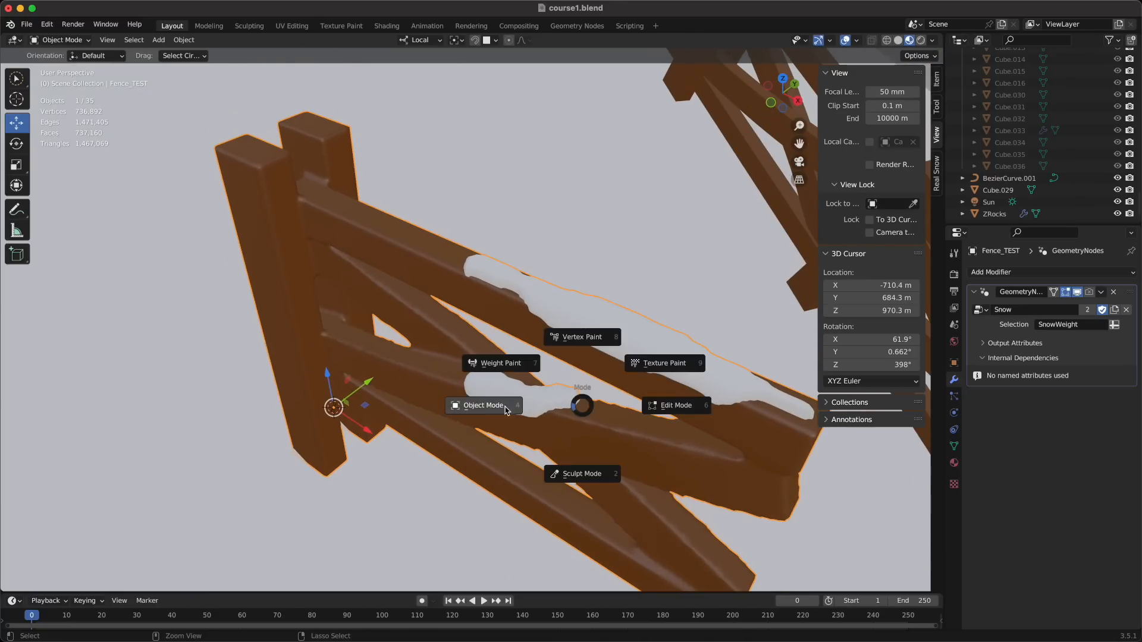
pyautogui.click(500, 362)
pyautogui.moveTo(492, 363); pyautogui.dragTo(483, 298, button='middle')
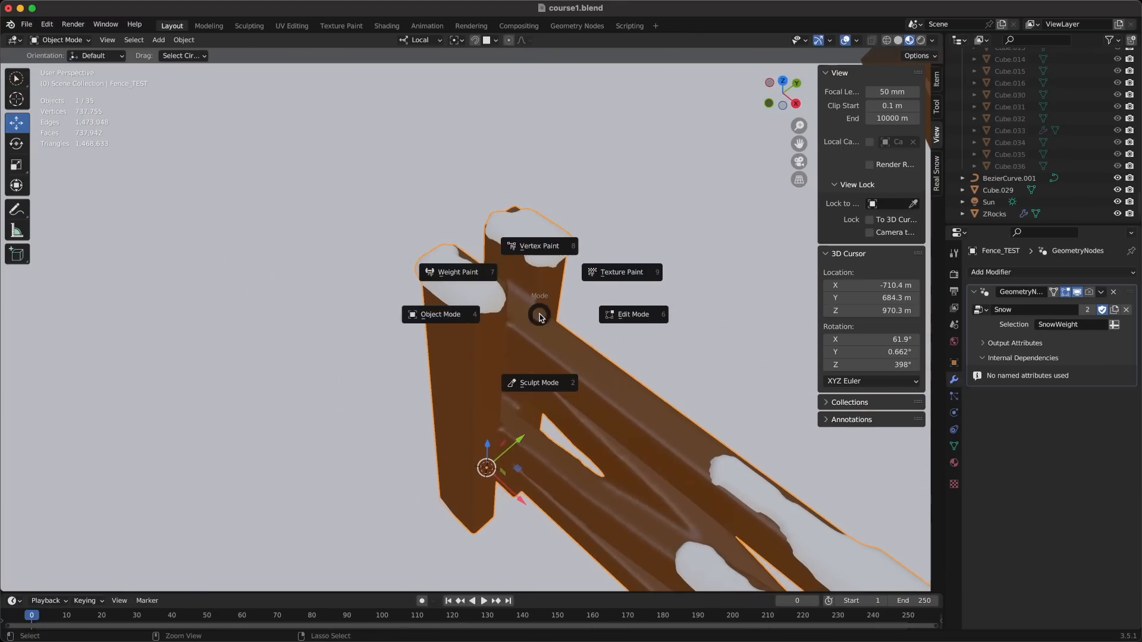
pyautogui.hscroll(5, 548, 374)
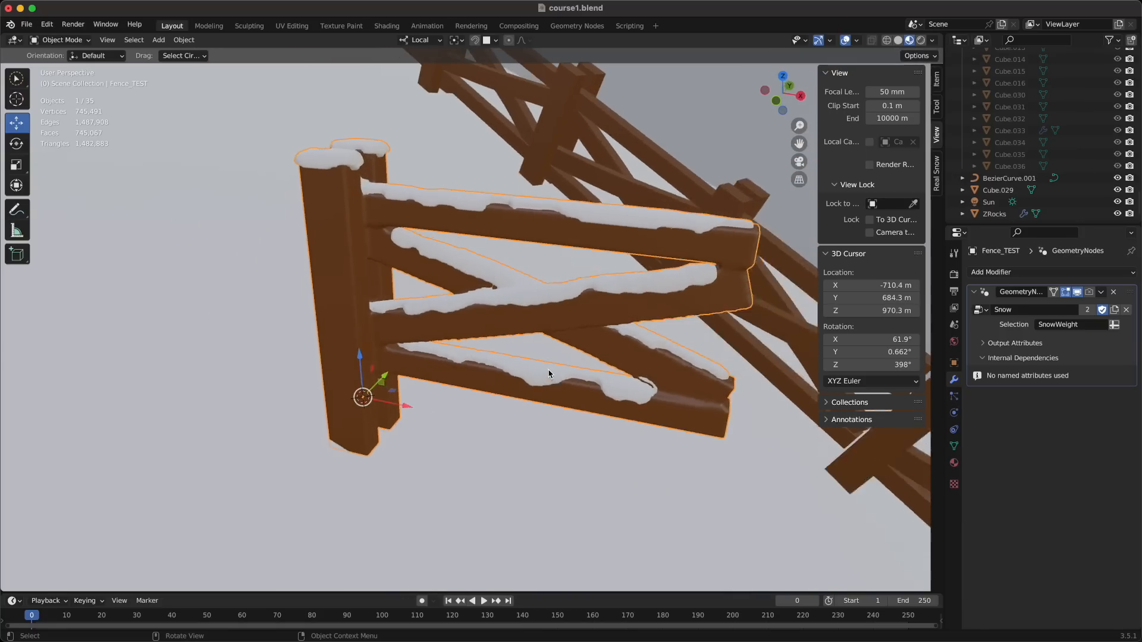
pyautogui.hscroll(5, 549, 375)
pyautogui.hscroll(5, 548, 375)
pyautogui.hscroll(5, 549, 375)
pyautogui.hscroll(5, 548, 375)
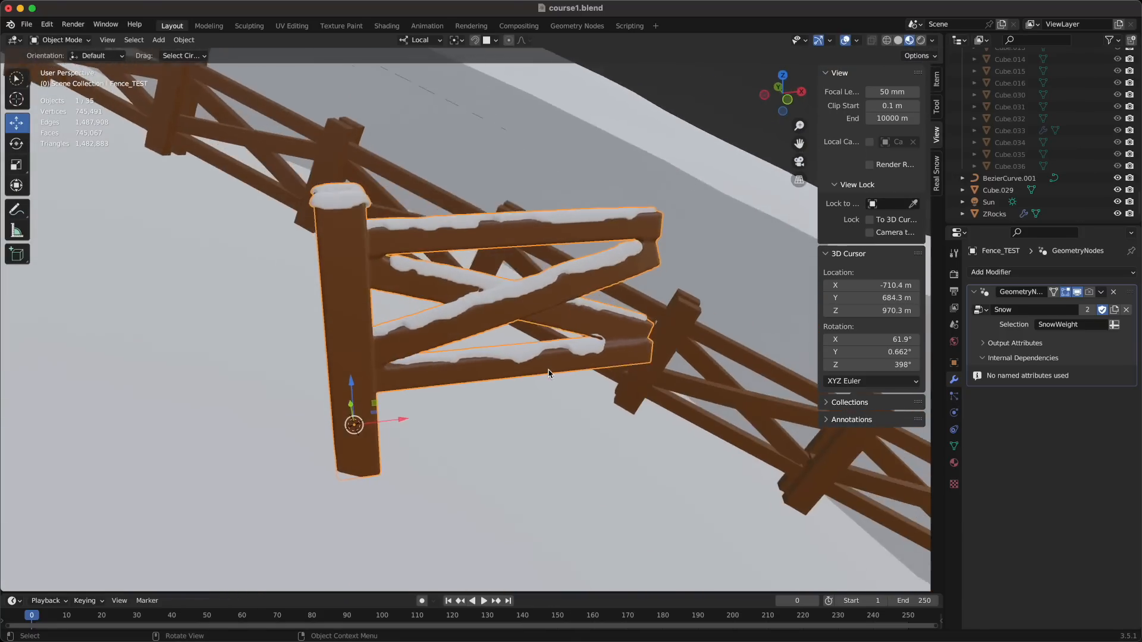
pyautogui.hscroll(5, 540, 373)
pyautogui.hscroll(3, 529, 371)
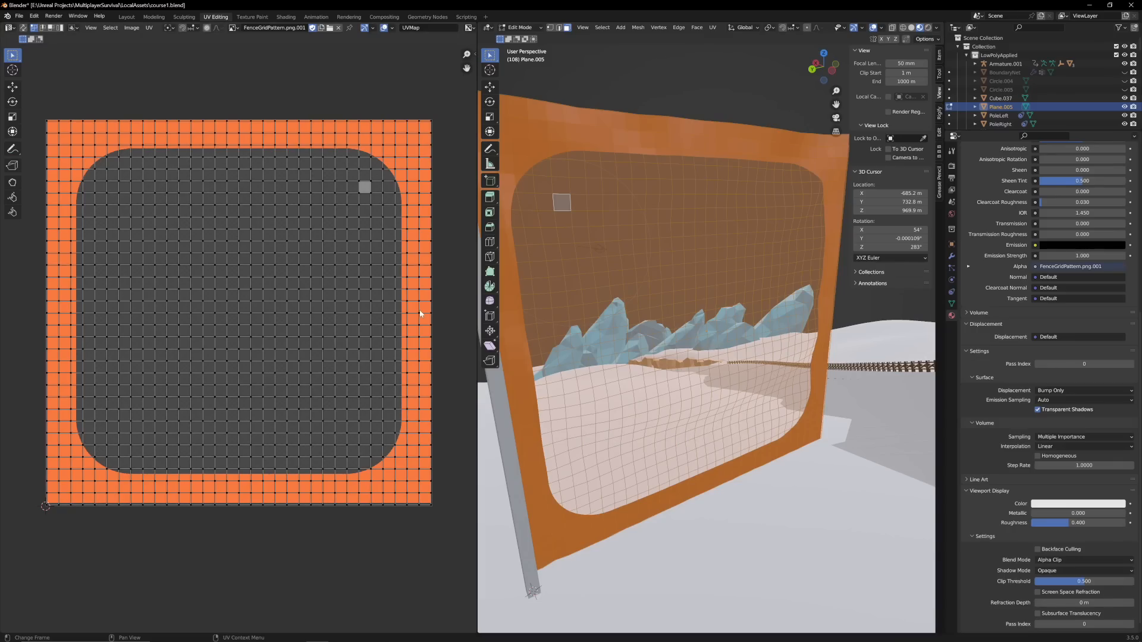
# Scale the selected UV island up about five times, then paint black on the transparency edge and white snow into the branch colour
pyautogui.press('a')
pyautogui.press('s')
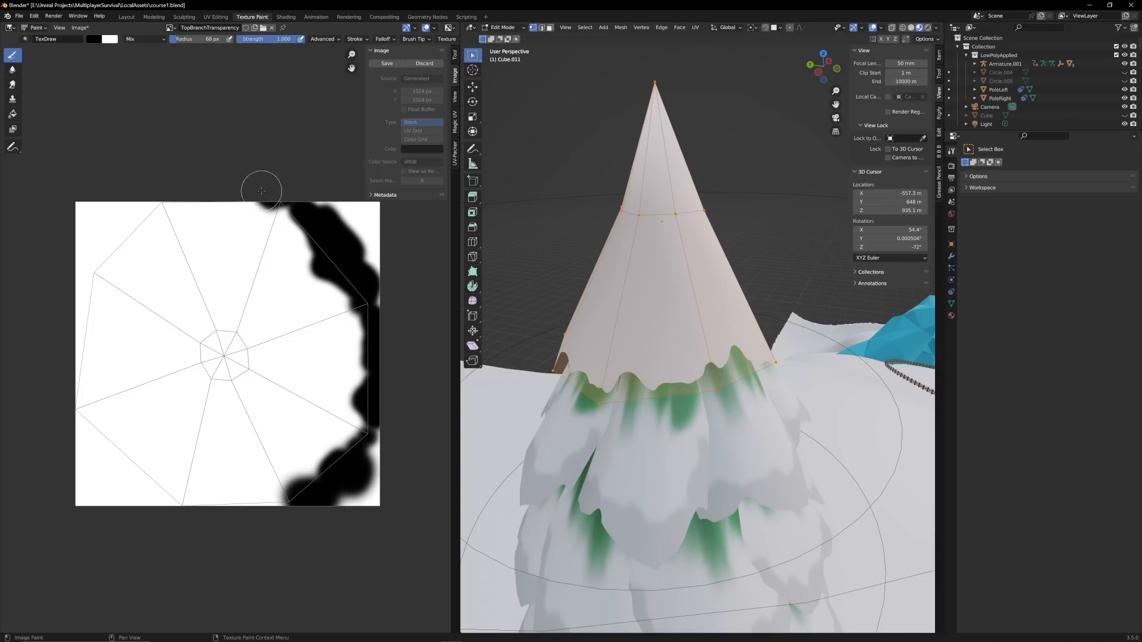
pyautogui.moveTo(82, 308); pyautogui.dragTo(79, 386)
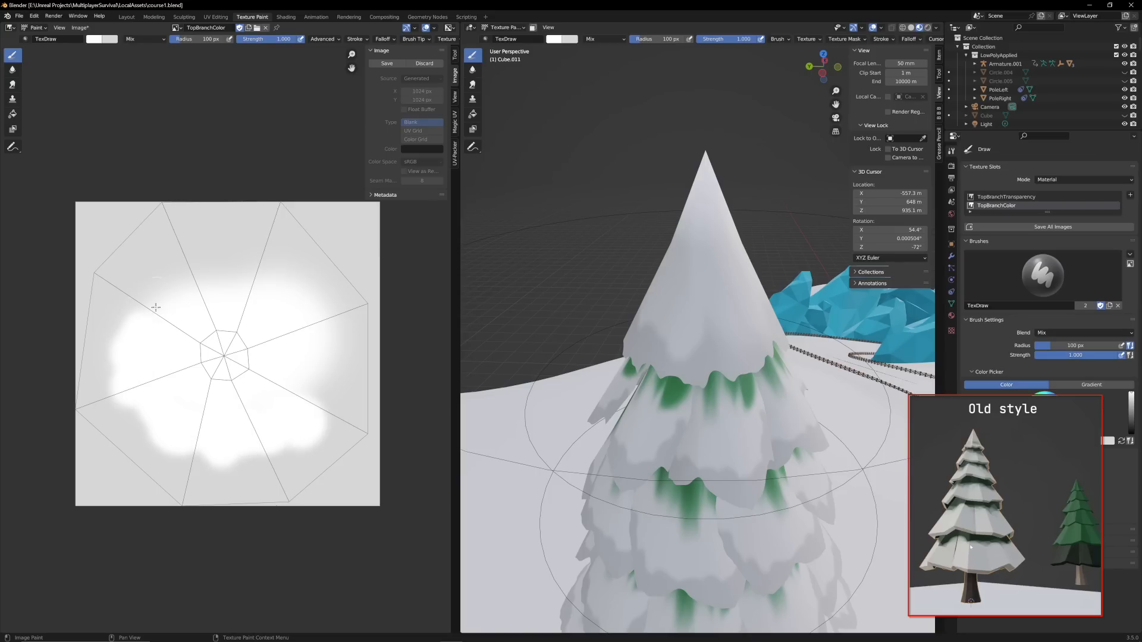
pyautogui.moveTo(155, 307); pyautogui.dragTo(192, 259)
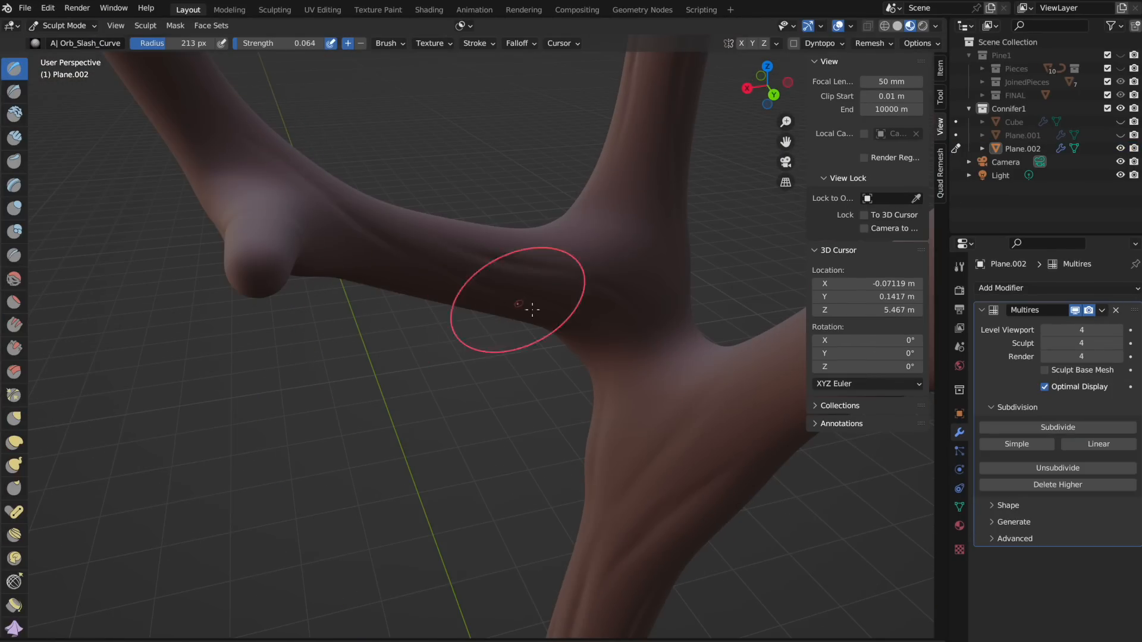
# Orbit the view to inspect the trunk and branches
pyautogui.moveTo(556, 359); pyautogui.dragTo(478, 359, button='middle')
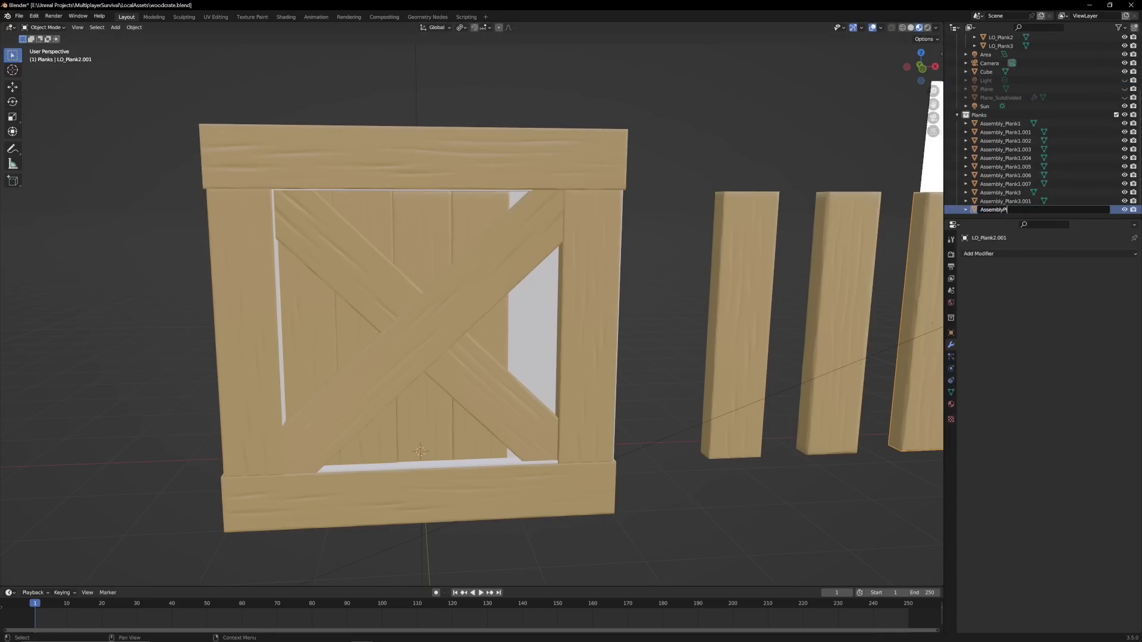
pyautogui.write('lank2')
# Confirm the AssemblyPlank2 name and add a Mirror modifier to SideFace, checking the mirrored crate sides
pyautogui.press('Return')
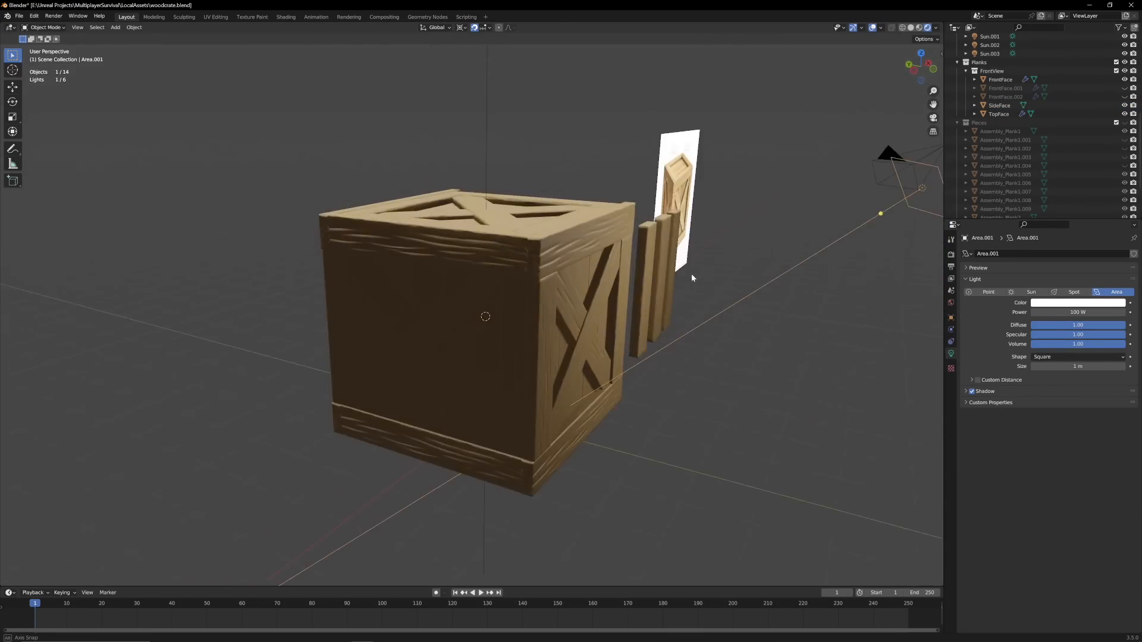
pyautogui.click(982, 254)
pyautogui.click(913, 362)
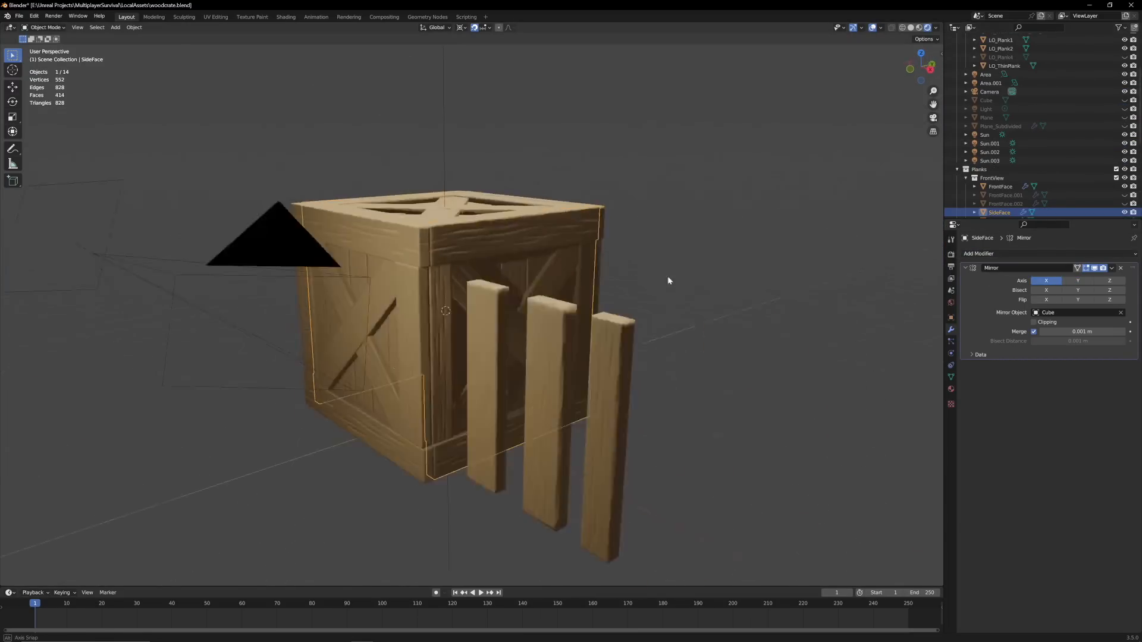
pyautogui.moveTo(747, 298)
pyautogui.mouseDown(button='middle')
pyautogui.moveTo(665, 217)
pyautogui.moveTo(587, 288)
pyautogui.mouseUp(button='middle')
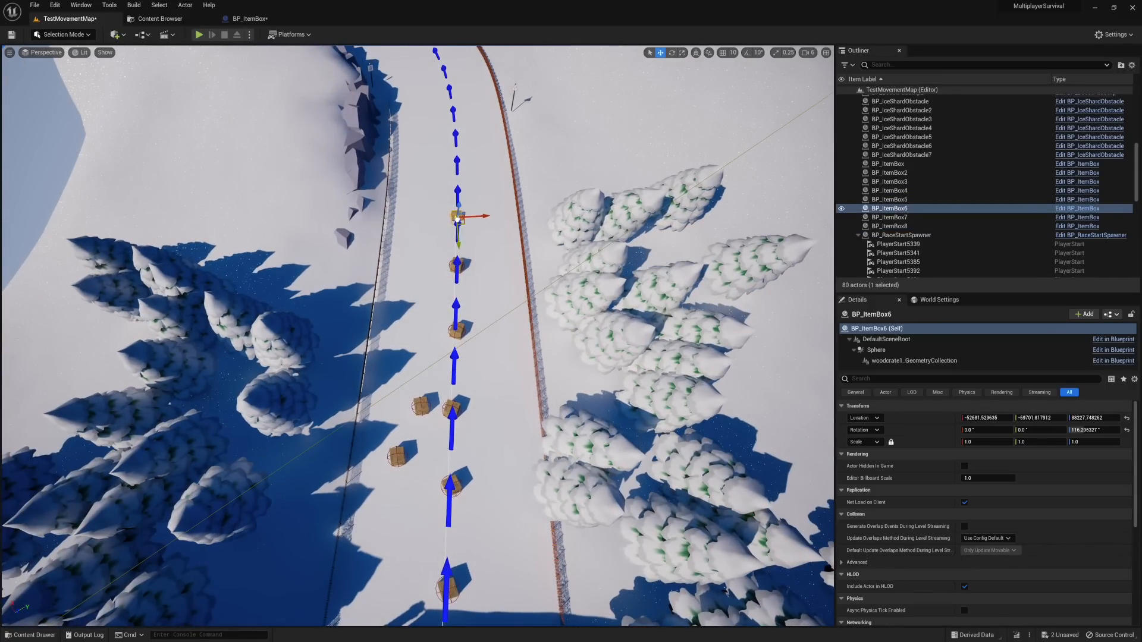
# Start a Play In Editor test run of the level with Alt+P
pyautogui.hotkey('alt', 'p')
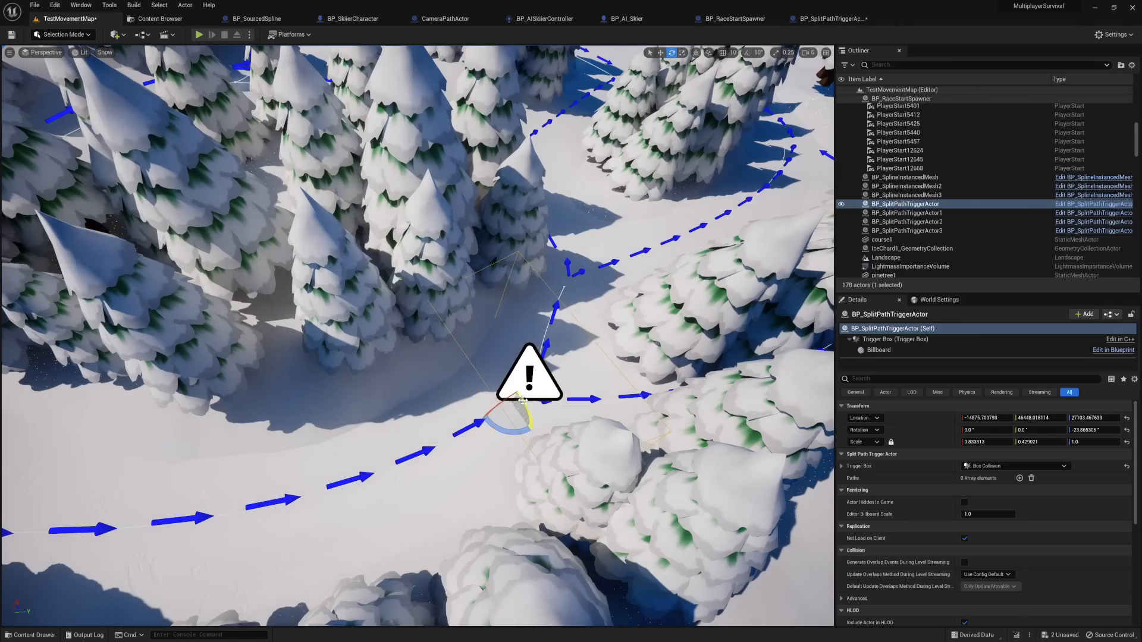
# Alt-drag the split-path trigger to duplicate it at two more forest forks
pyautogui.keyDown('alt'); pyautogui.moveTo(522, 399); pyautogui.dragTo(444, 339); pyautogui.keyUp('alt')
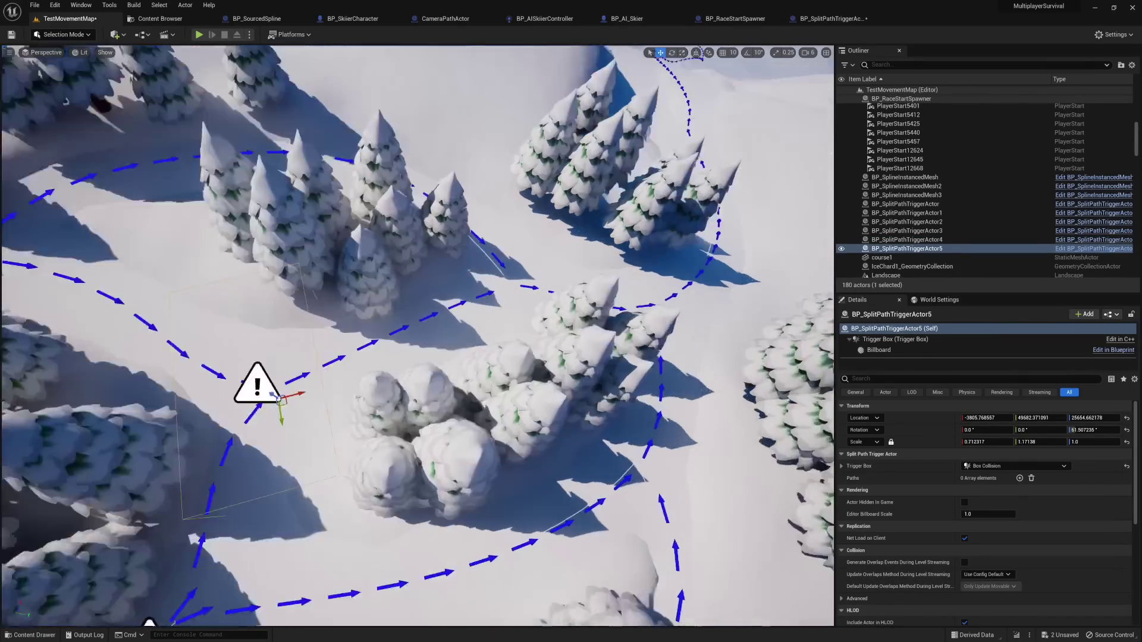
pyautogui.keyDown('alt'); pyautogui.moveTo(439, 358); pyautogui.dragTo(490, 433); pyautogui.keyUp('alt')
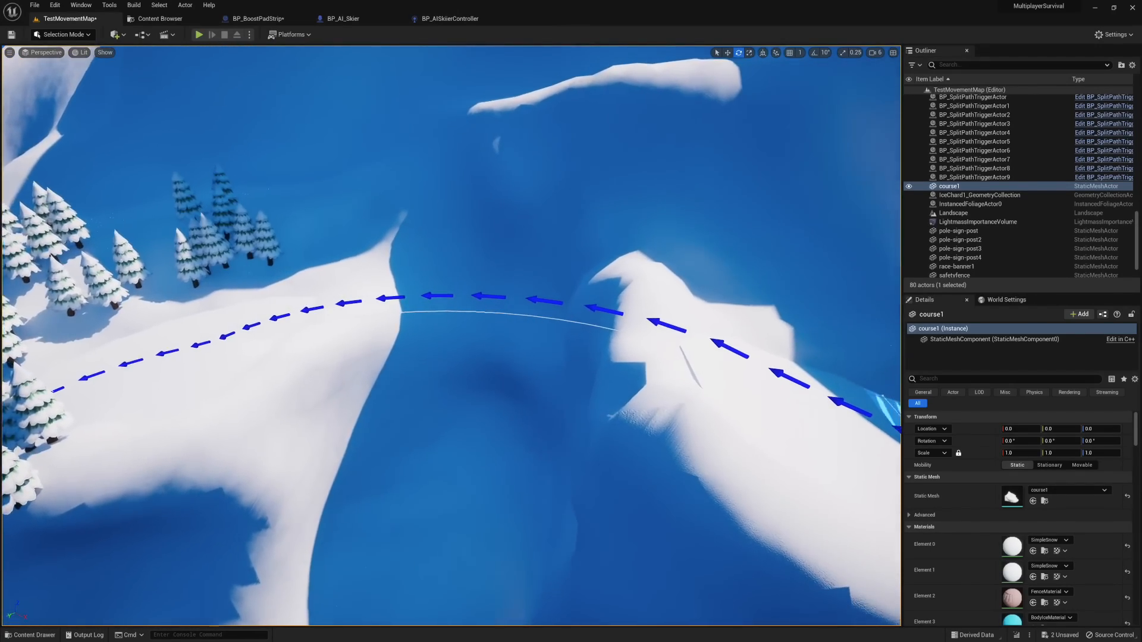
# Start a play session with Alt+P to ride through the avalanche gap
pyautogui.hotkey('alt', 'p')
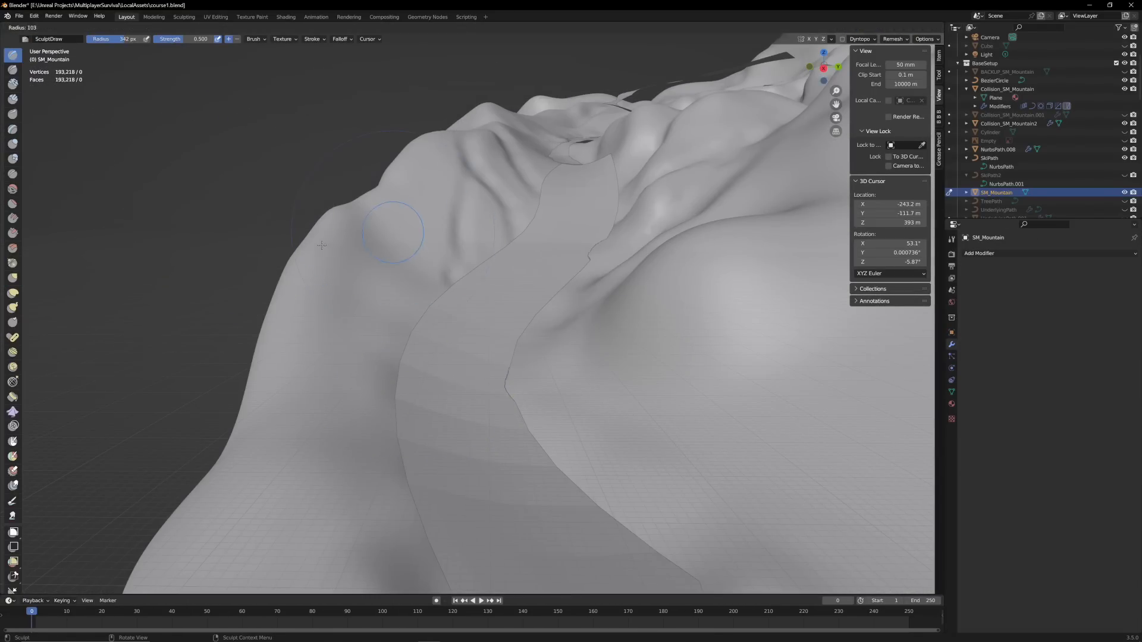
# Enlarge the sculpt brush considerably on SM_Mountain and switch to the Grab brush
pyautogui.moveTo(369, 349); pyautogui.dragTo(337, 245, button='middle')
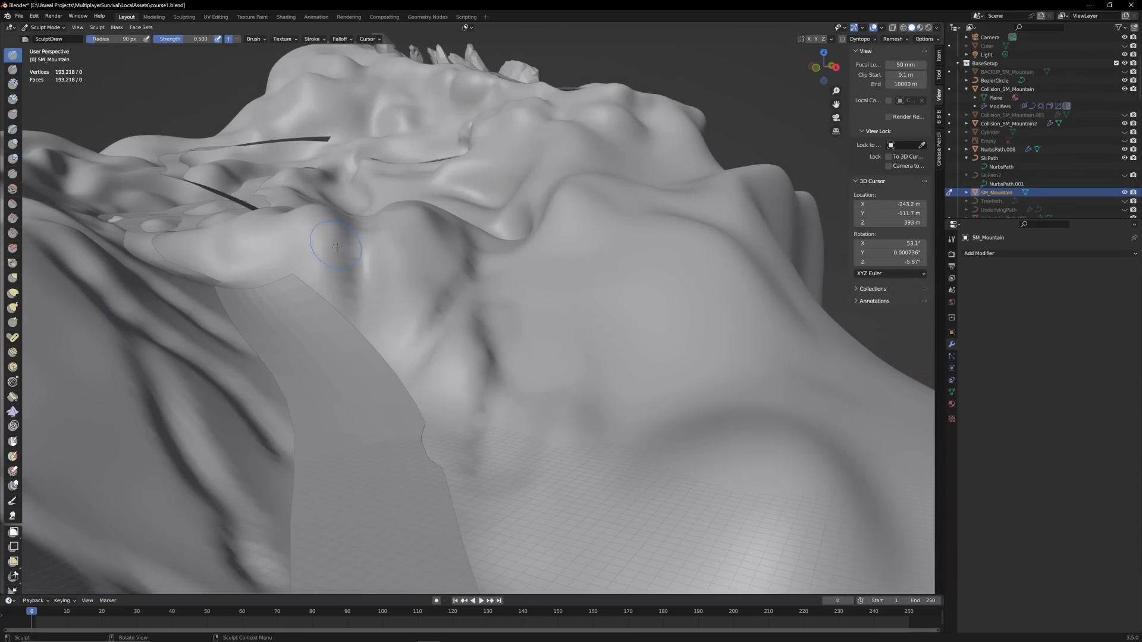
pyautogui.moveTo(493, 358); pyautogui.dragTo(361, 346, button='middle')
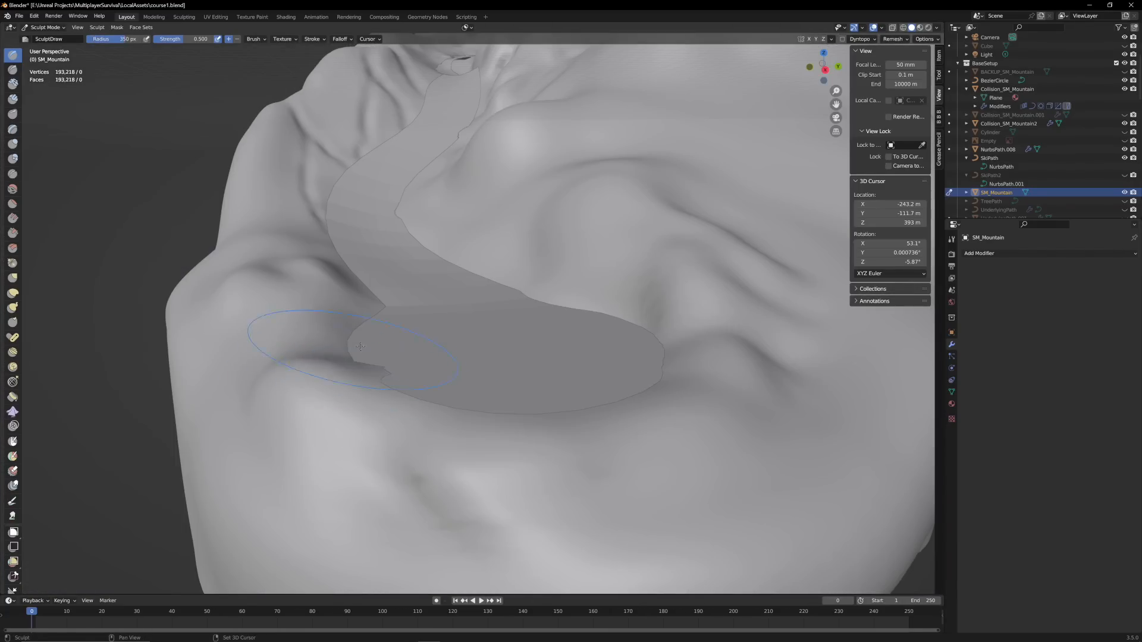
pyautogui.moveTo(458, 406); pyautogui.dragTo(651, 379, button='middle')
pyautogui.press('g')
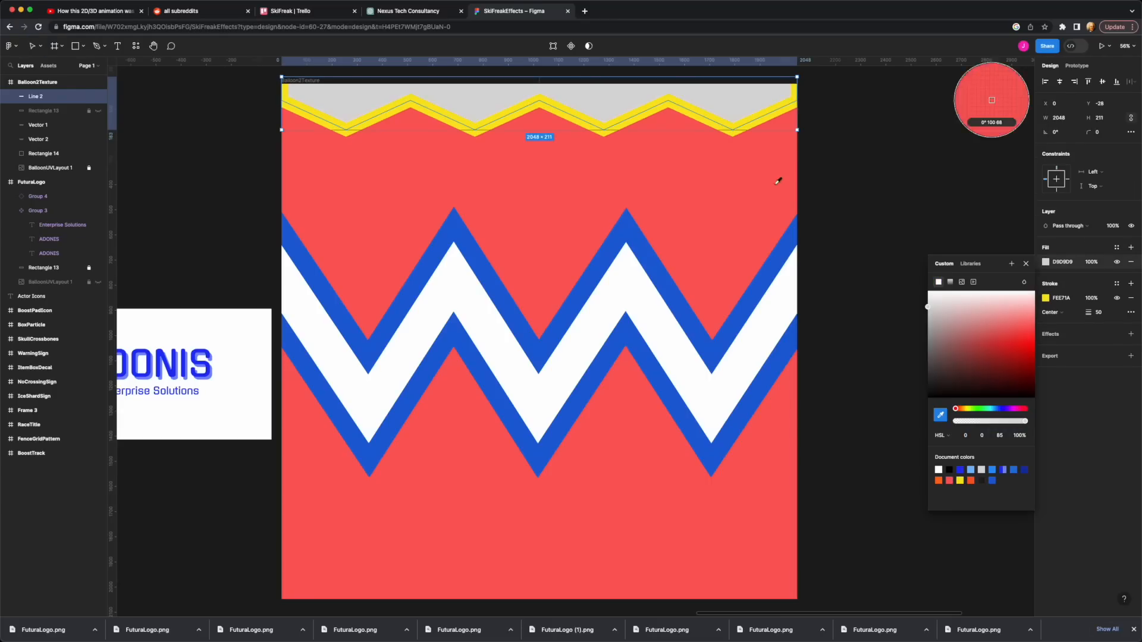
# Dismiss the colour picker and deselect the yellow zigzag line
pyautogui.press('Escape')
pyautogui.press('Escape')
pyautogui.scroll(-1, 725, 206)
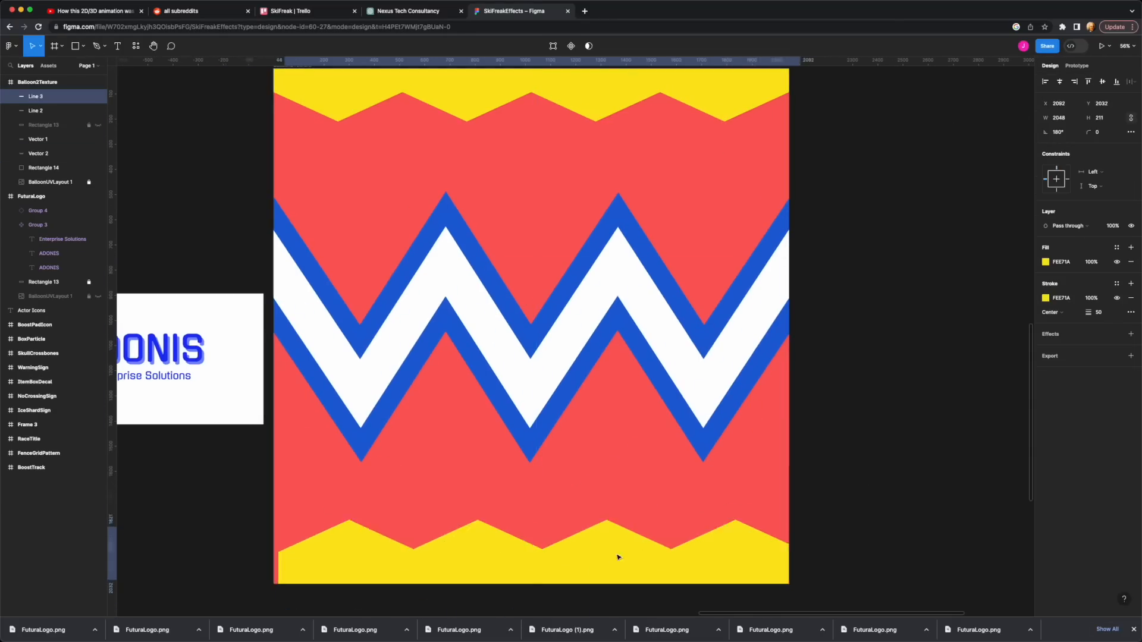